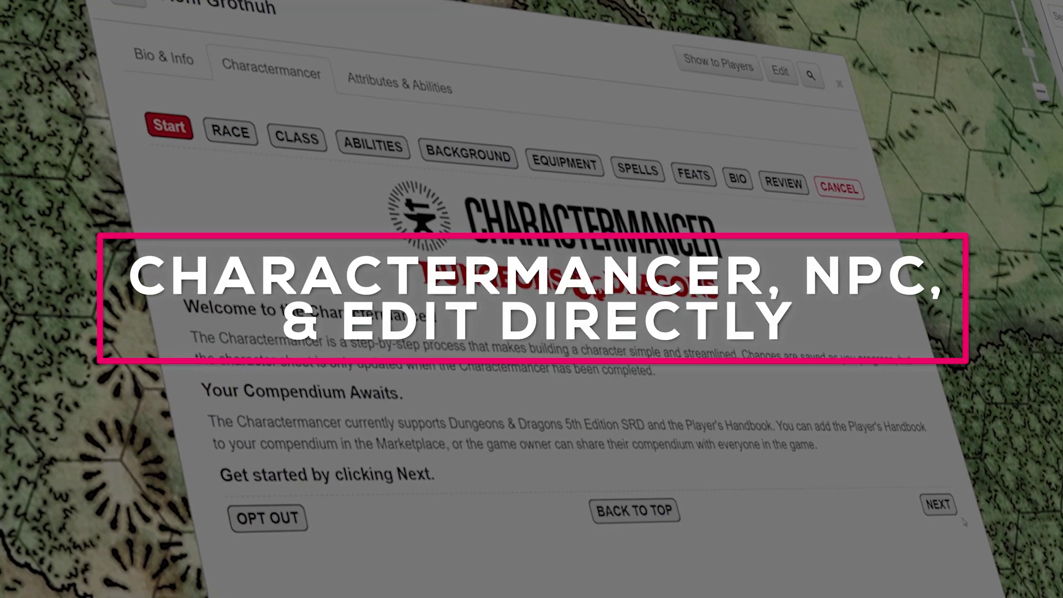
Step: Begin the Charactermancer build with Human (SRD) as race and Lawful Good alignment
{"action": "left_click", "coordinate": [930, 505]}
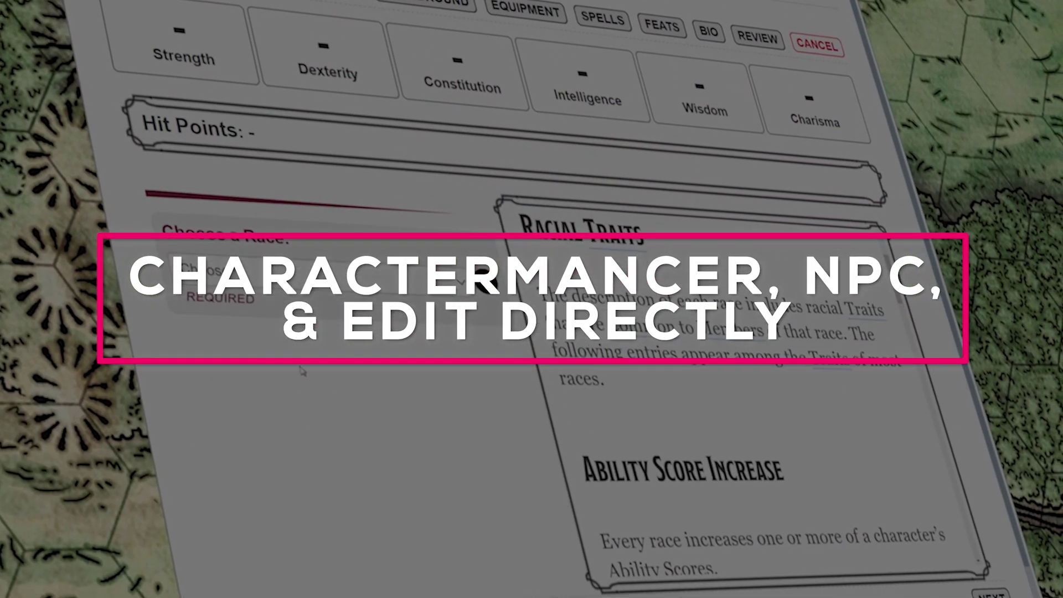
{"action": "left_click", "coordinate": [310, 275]}
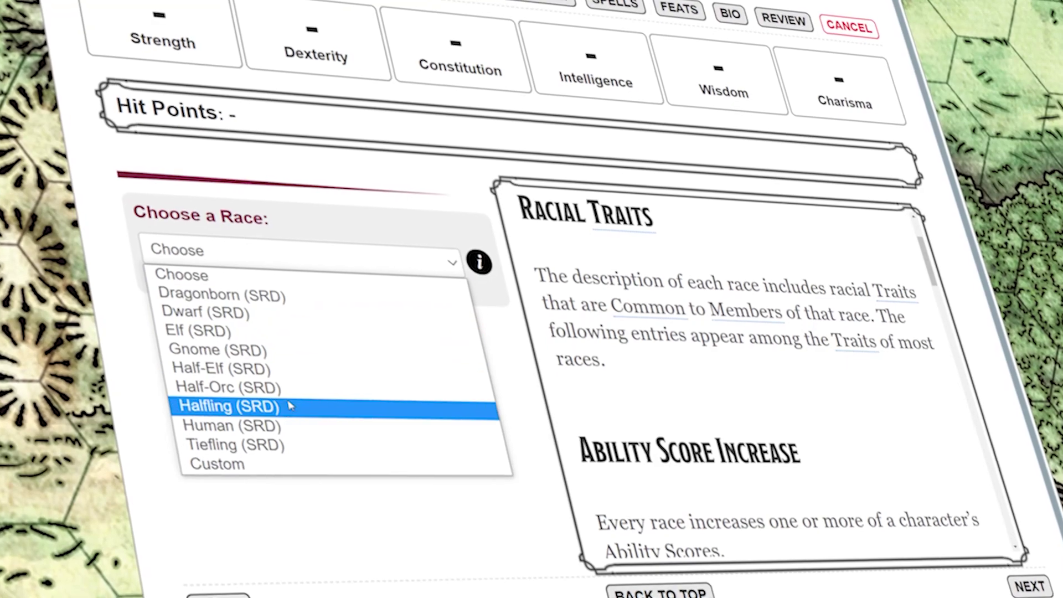
{"action": "left_click", "coordinate": [266, 430]}
{"action": "left_click", "coordinate": [267, 382]}
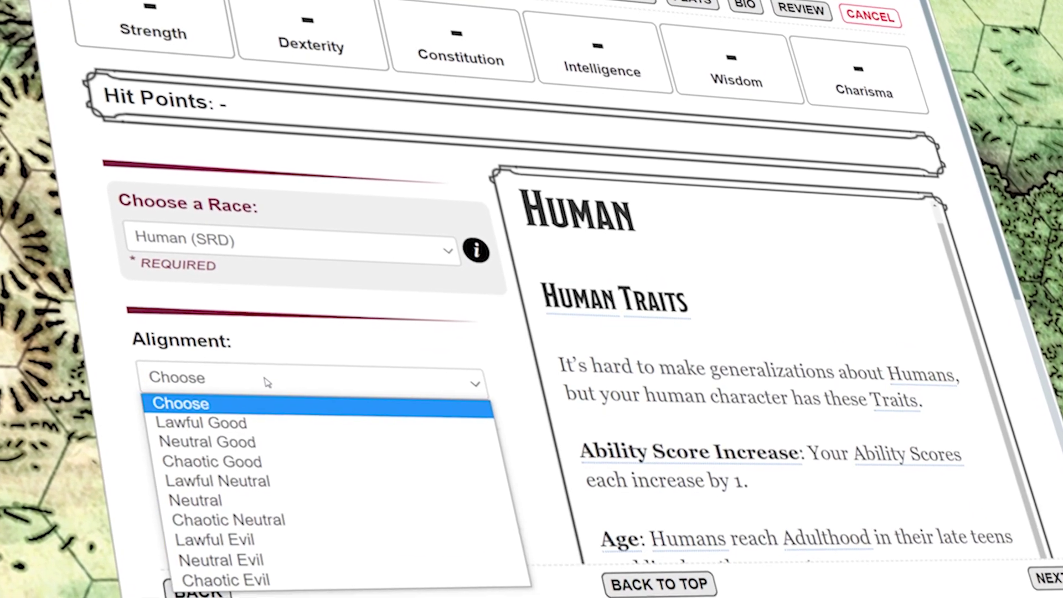
{"action": "left_click", "coordinate": [201, 423]}
{"action": "scroll", "coordinate": [231, 416], "scroll_direction": "down", "scroll_amount": 10}
{"action": "left_click", "coordinate": [231, 332]}
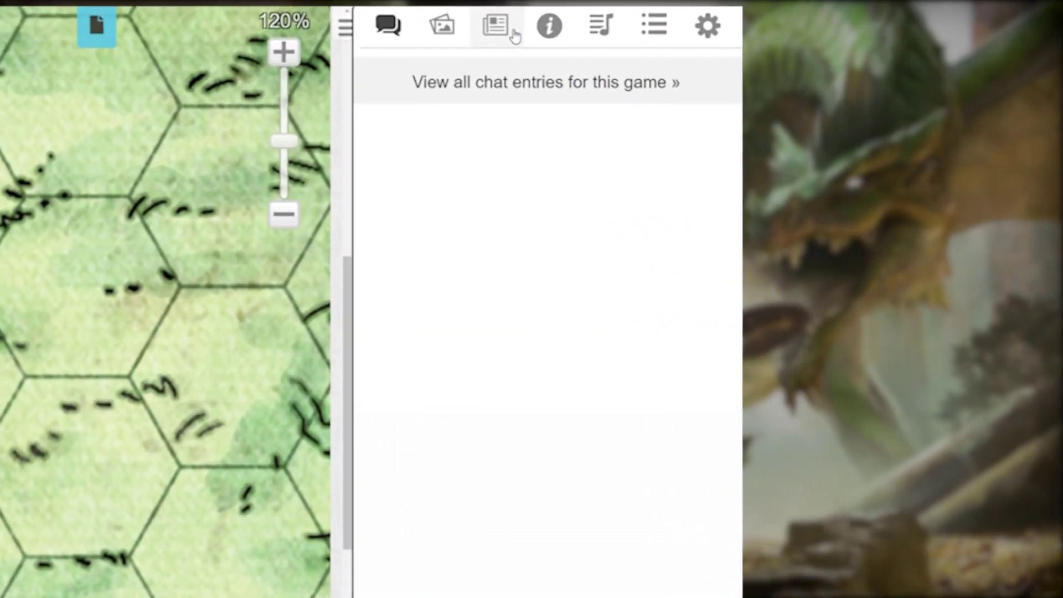
Step: Switch the sidebar to the Journal and bring up the +Add menu
{"action": "left_click", "coordinate": [487, 19]}
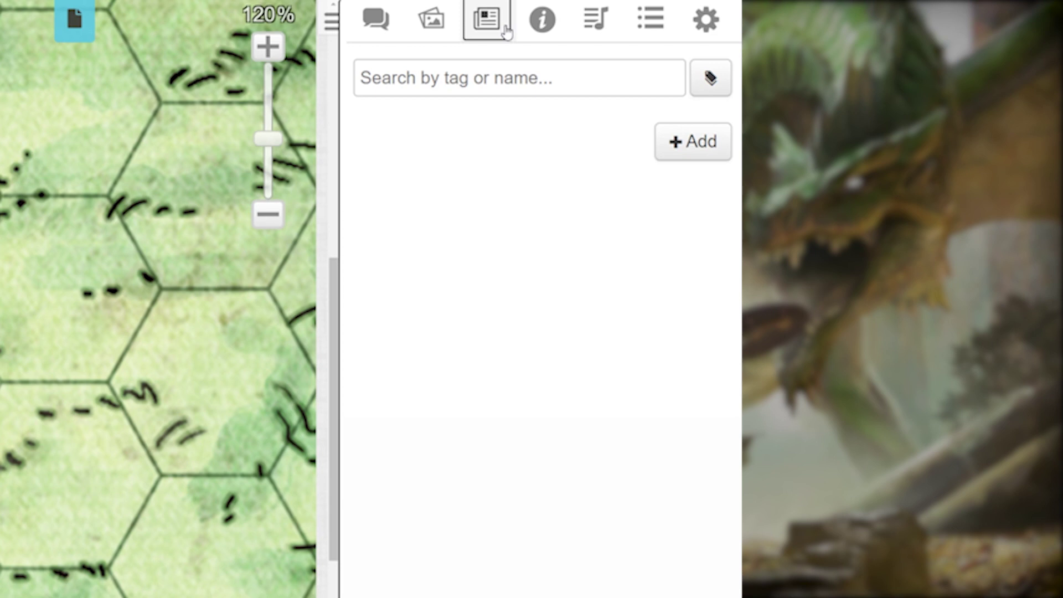
{"action": "left_click", "coordinate": [712, 149]}
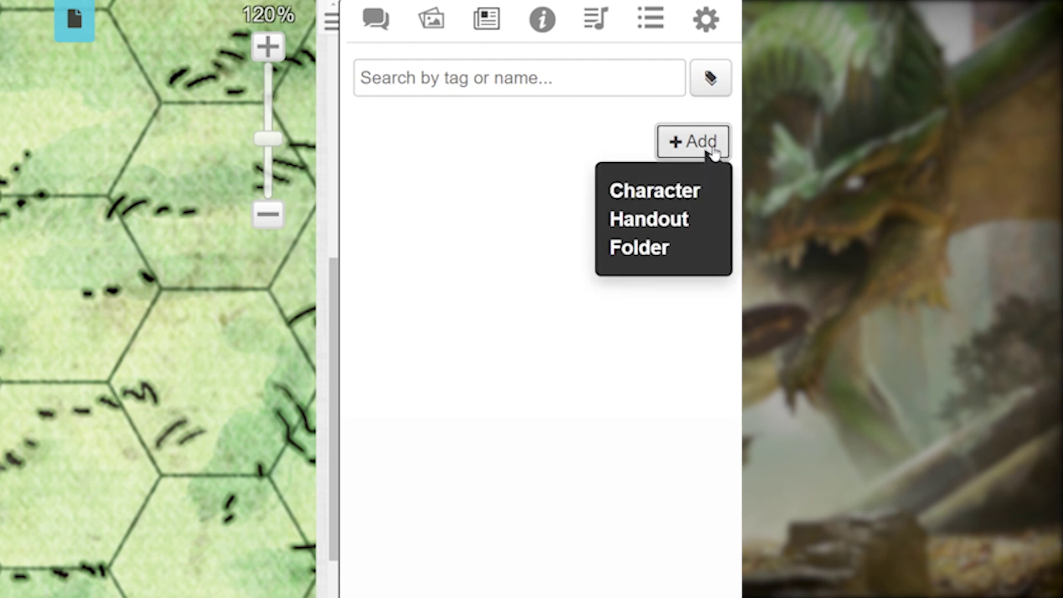
Step: Create a new character with New Player given journal access and edit/control rights, removing the other player
{"action": "left_click", "coordinate": [700, 193]}
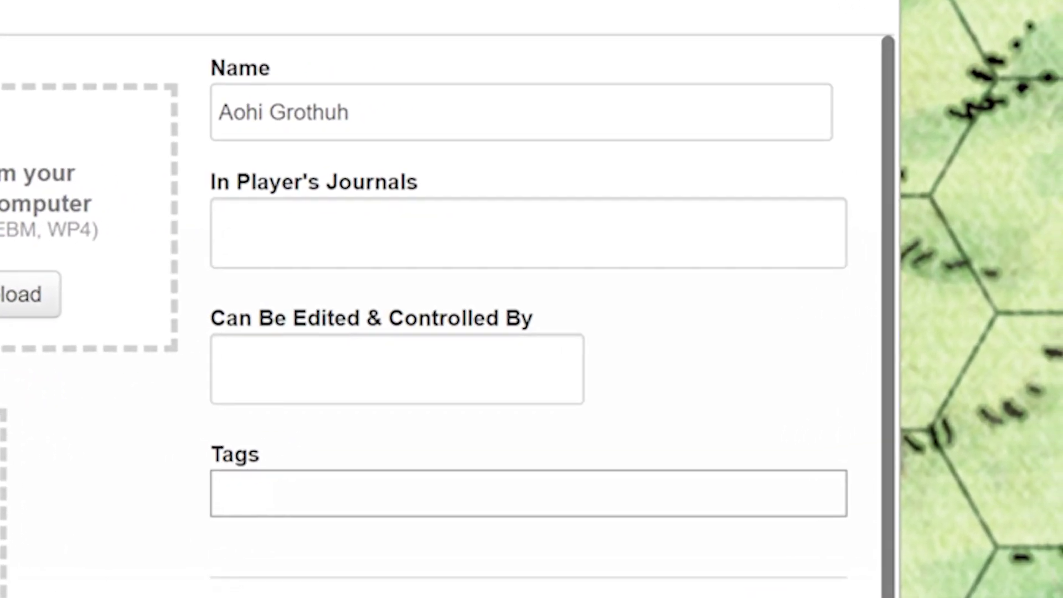
{"action": "left_click", "coordinate": [565, 244]}
{"action": "left_click", "coordinate": [308, 347]}
{"action": "left_click", "coordinate": [332, 330]}
{"action": "left_click", "coordinate": [372, 229]}
{"action": "left_click", "coordinate": [365, 378]}
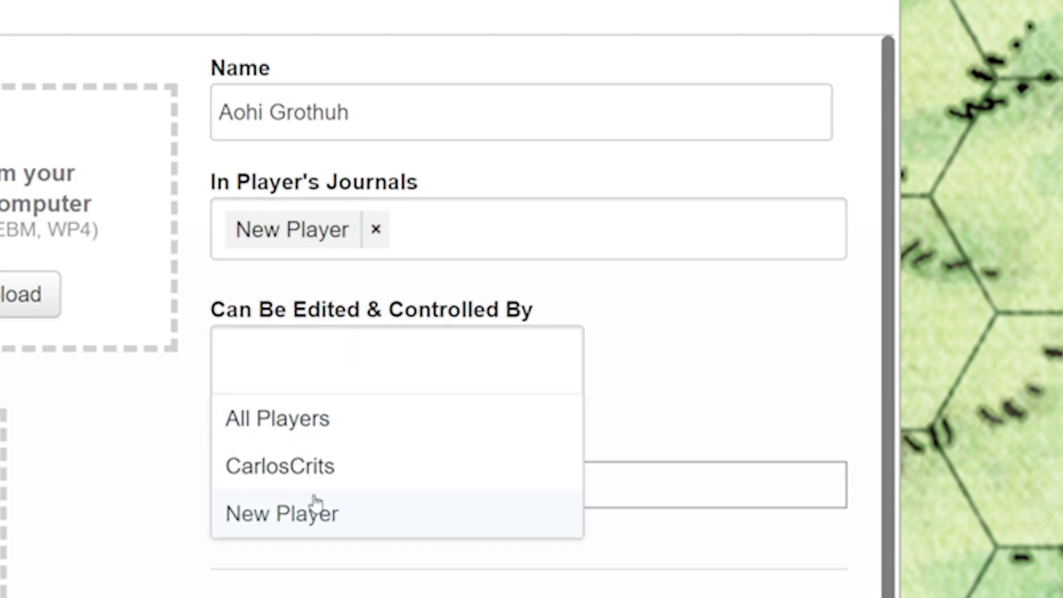
{"action": "left_click", "coordinate": [313, 514]}
{"action": "left_click", "coordinate": [147, 503]}
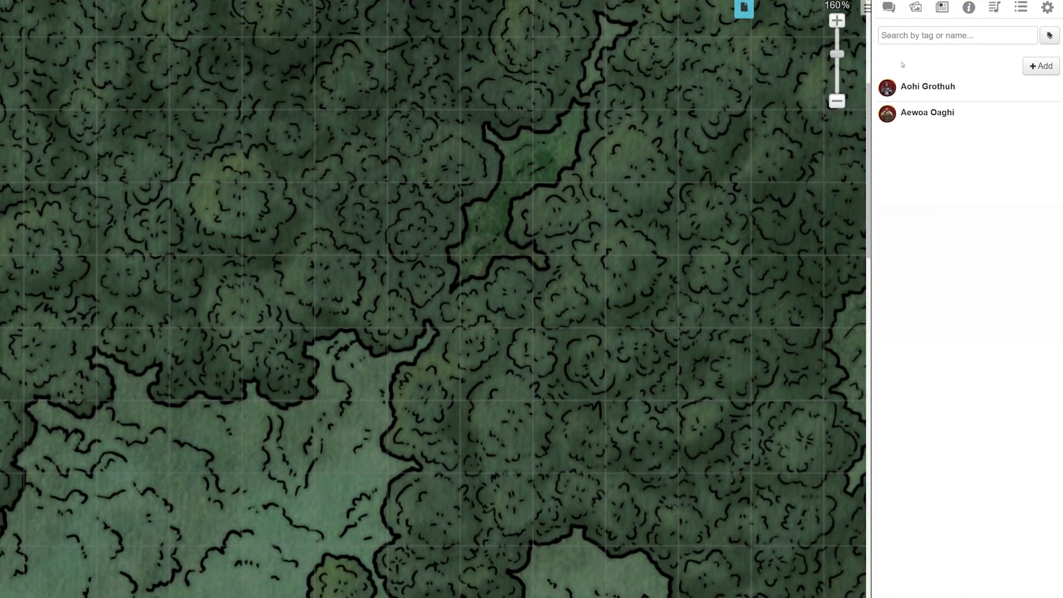
Step: Drag a portrait into Aohi Grothuh's Avatar drop zone and save the changes
{"action": "left_click", "coordinate": [925, 88]}
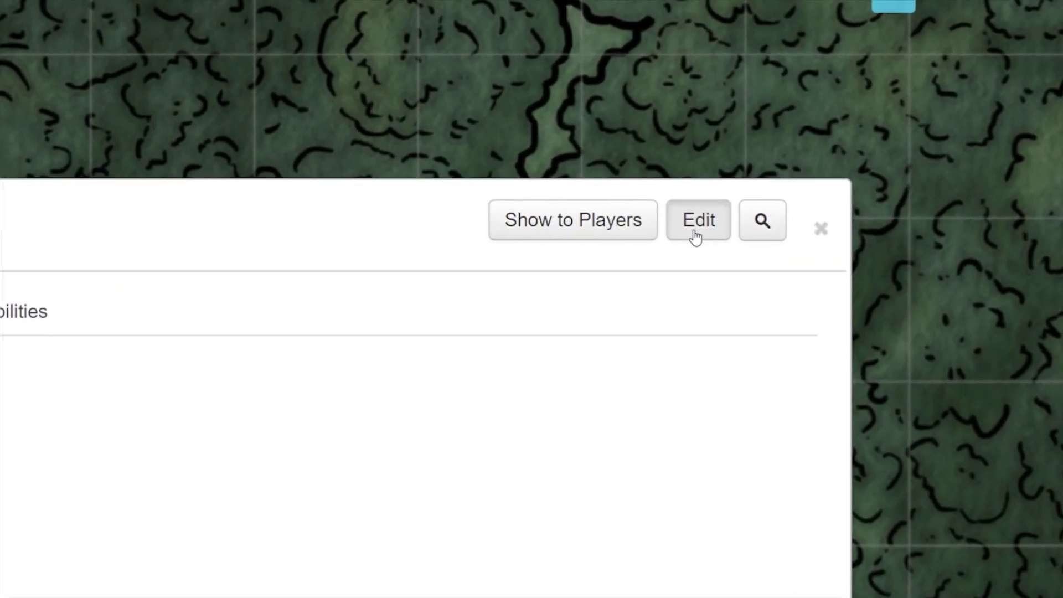
{"action": "left_click", "coordinate": [695, 234]}
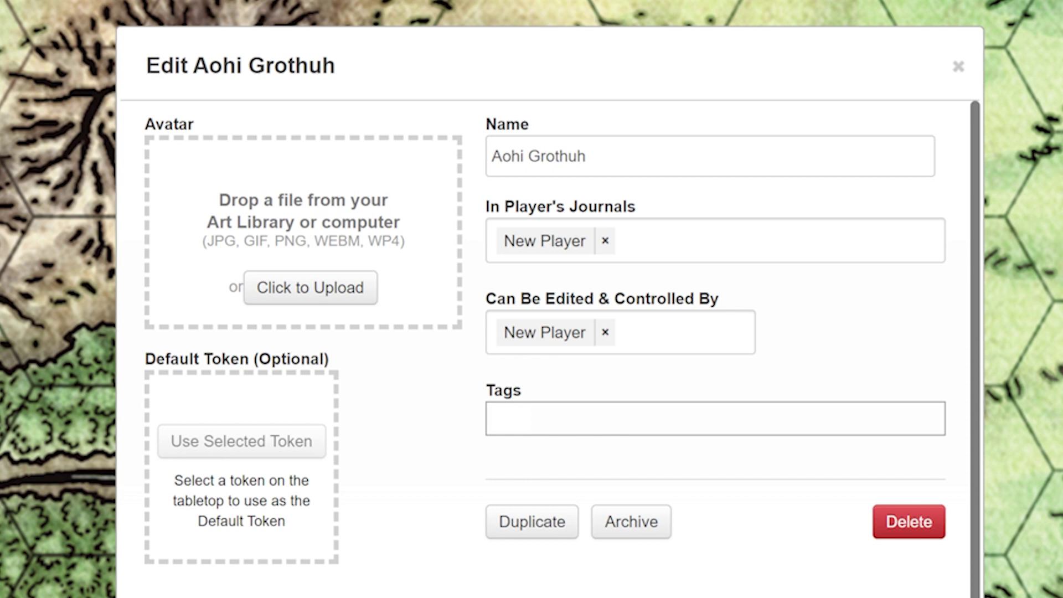
{"action": "left_click_drag", "start_coordinate": [1051, 100], "coordinate": [214, 237]}
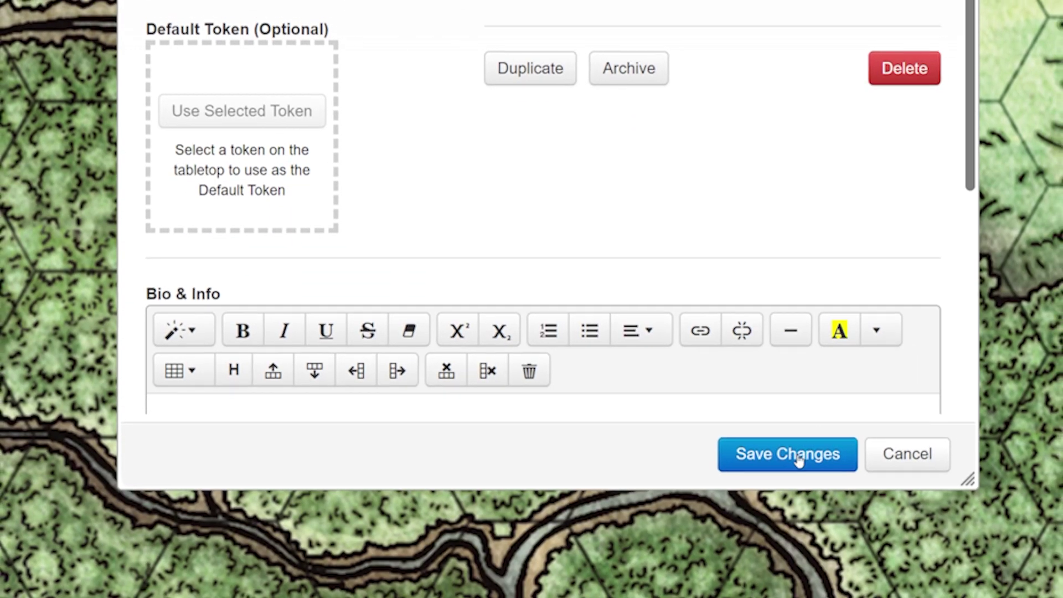
{"action": "left_click", "coordinate": [799, 454]}
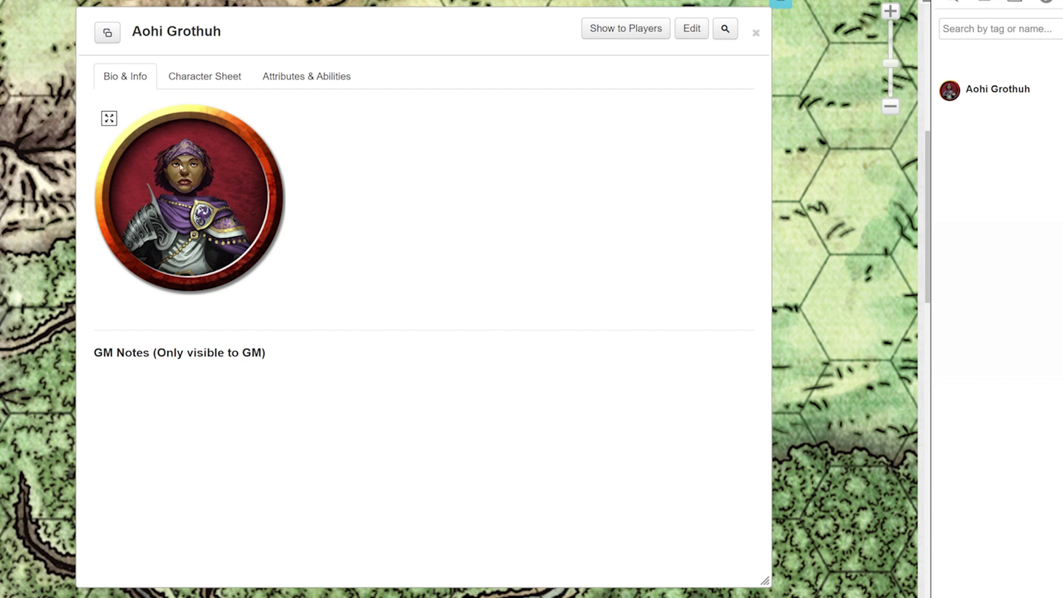
Step: On the character sheet, set the class to Fighter and add new Attack and Tool Proficiency entries
{"action": "left_click", "coordinate": [215, 75]}
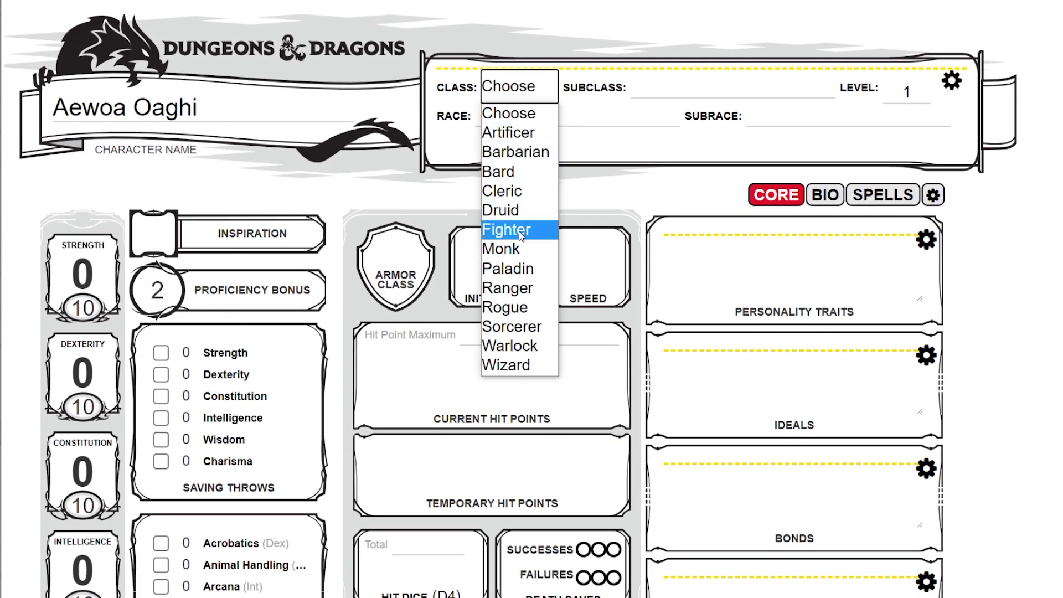
{"action": "left_click", "coordinate": [520, 233]}
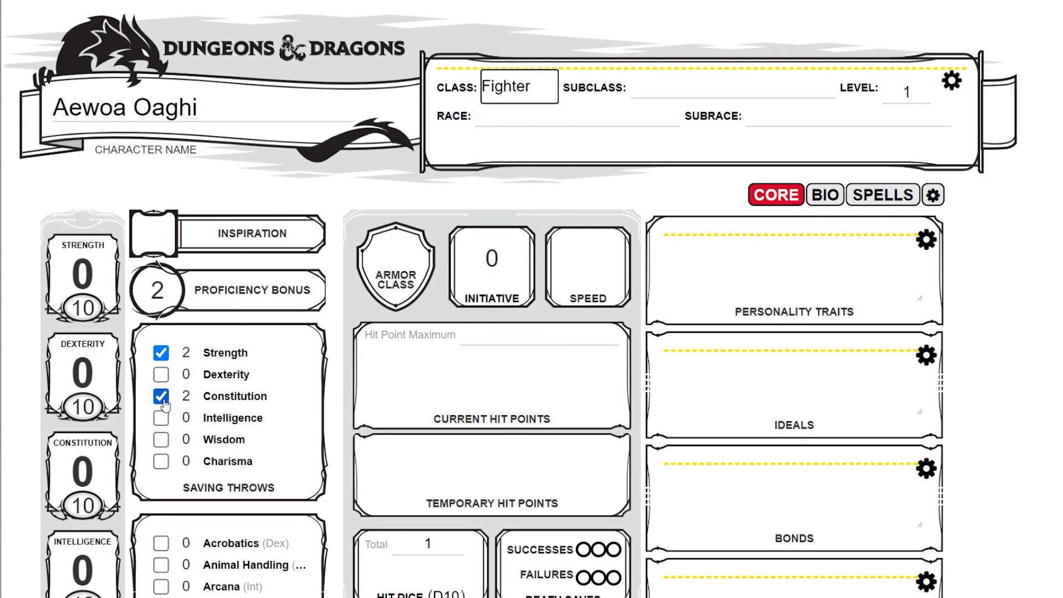
{"action": "scroll", "coordinate": [170, 407], "scroll_direction": "down", "scroll_amount": 8}
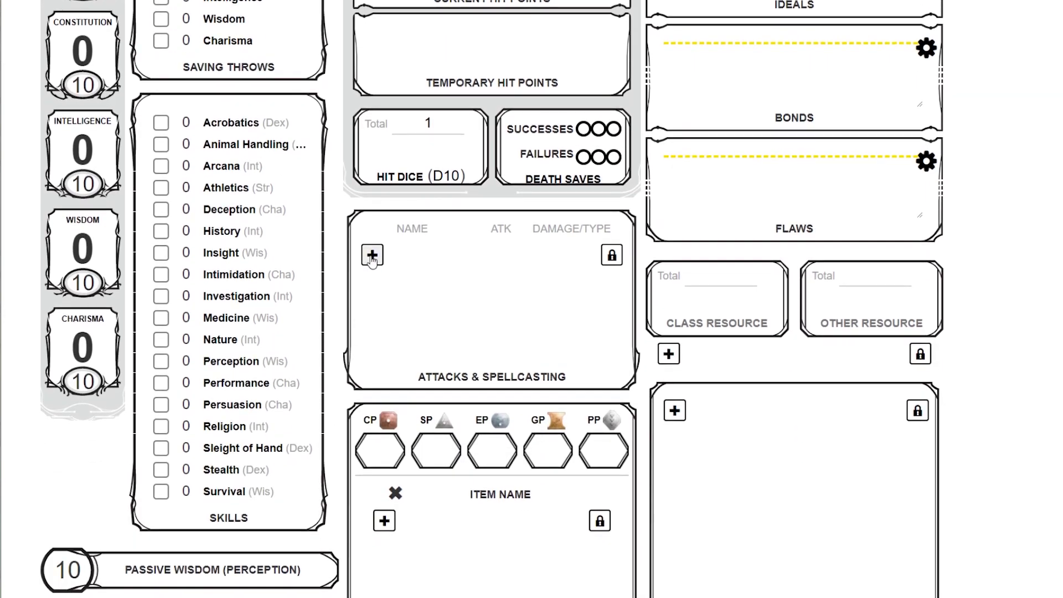
{"action": "left_click", "coordinate": [367, 254]}
{"action": "scroll", "coordinate": [649, 334], "scroll_direction": "down", "scroll_amount": 3}
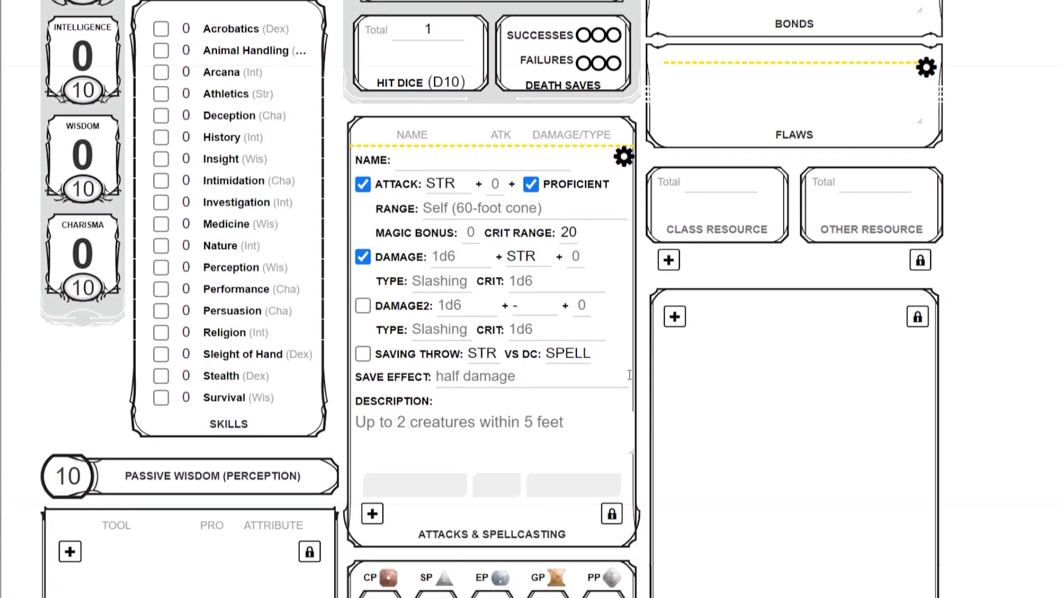
{"action": "scroll", "coordinate": [649, 334], "scroll_direction": "down", "scroll_amount": 4}
{"action": "left_click", "coordinate": [70, 228]}
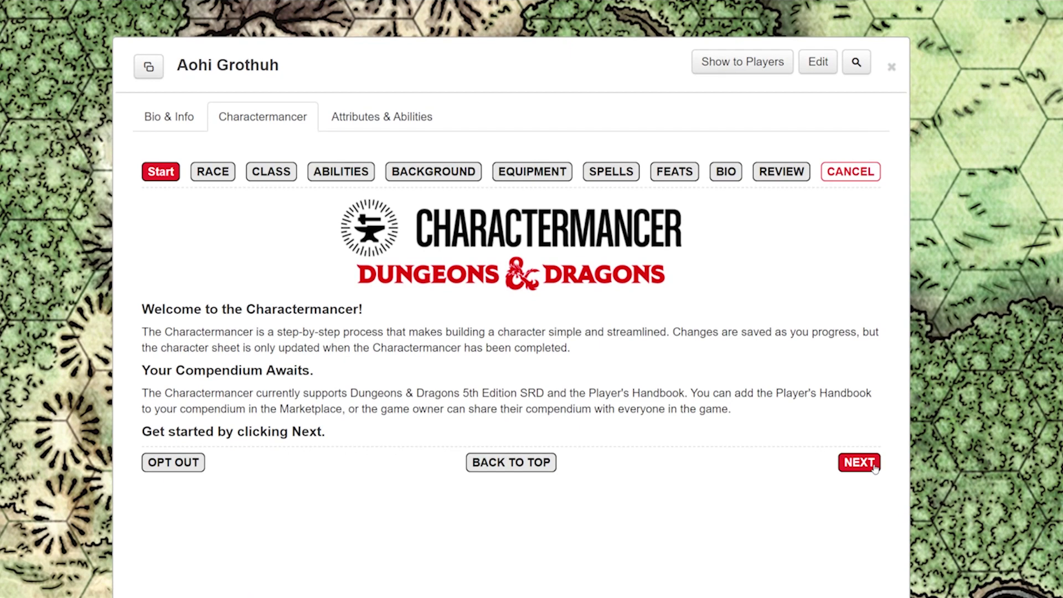
Step: Pick Human (SRD) and Lawful Good, then drag the Bugbear compendium entry onto the sheet
{"action": "left_click", "coordinate": [873, 467]}
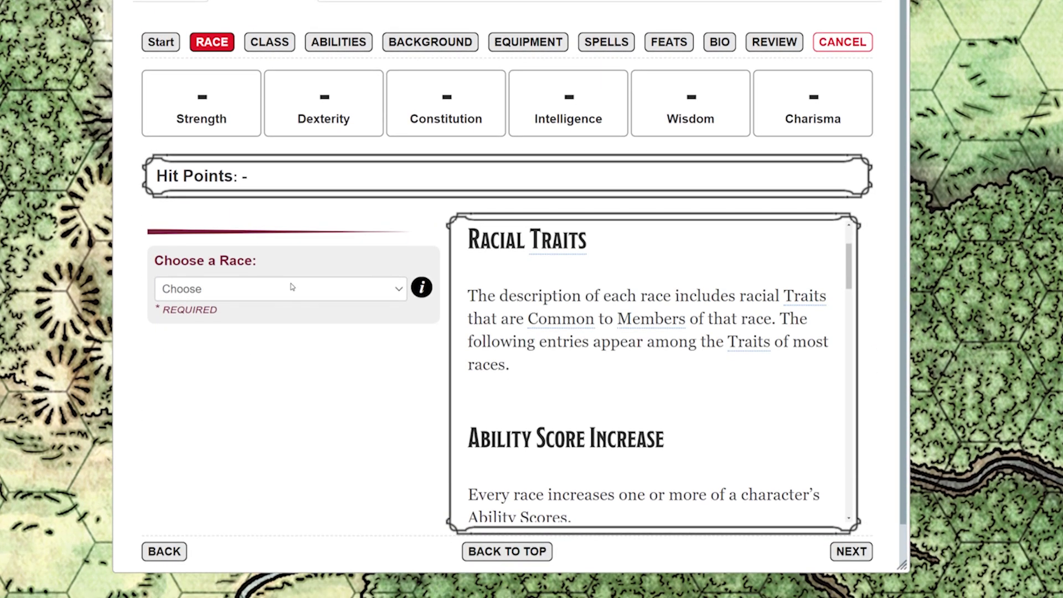
{"action": "left_click", "coordinate": [292, 287]}
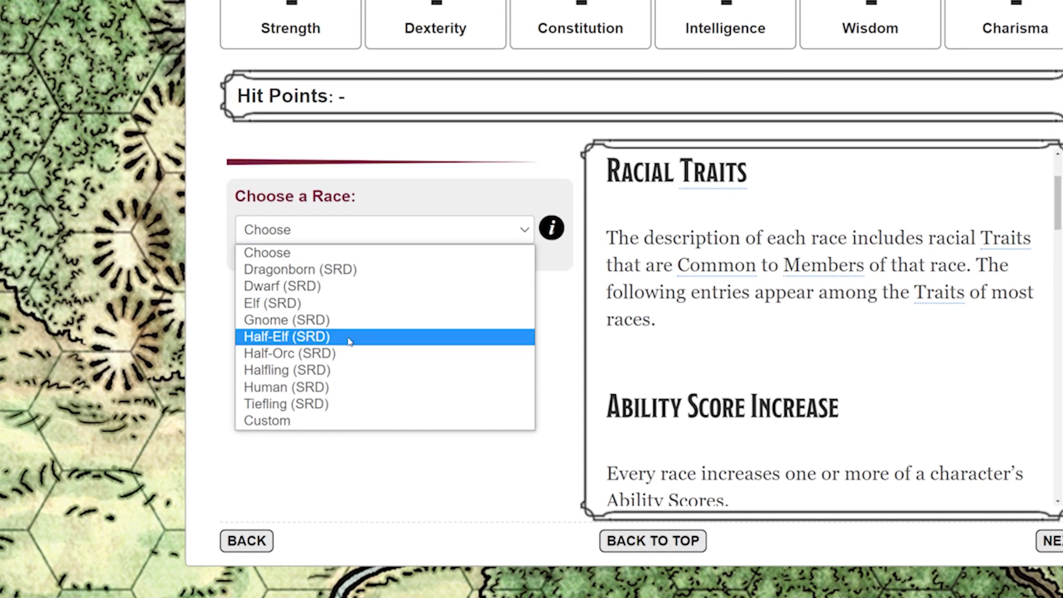
{"action": "key", "text": "Escape"}
{"action": "left_click", "coordinate": [333, 359]}
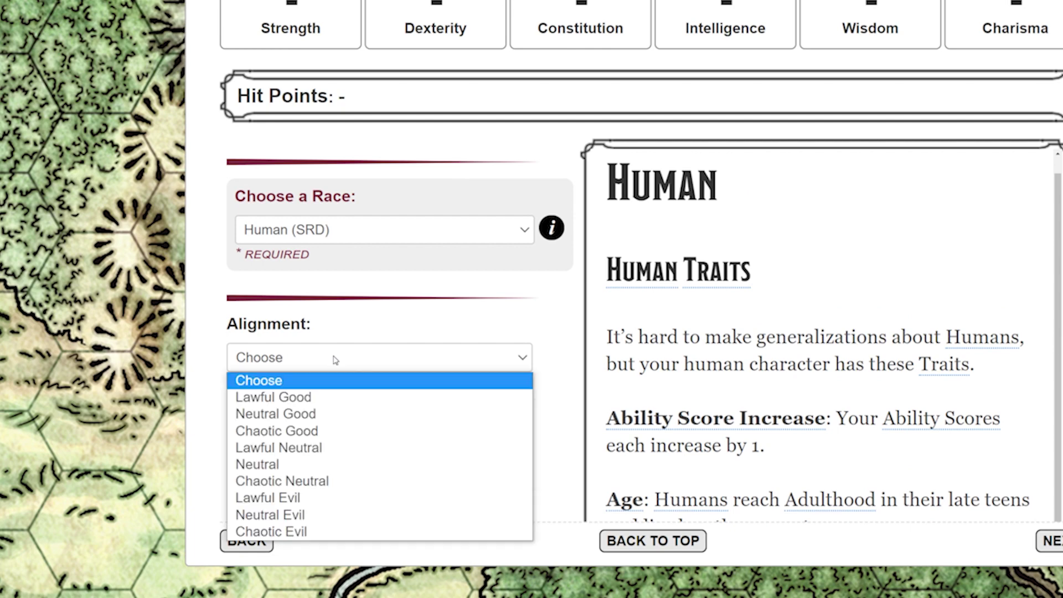
{"action": "left_click", "coordinate": [309, 397]}
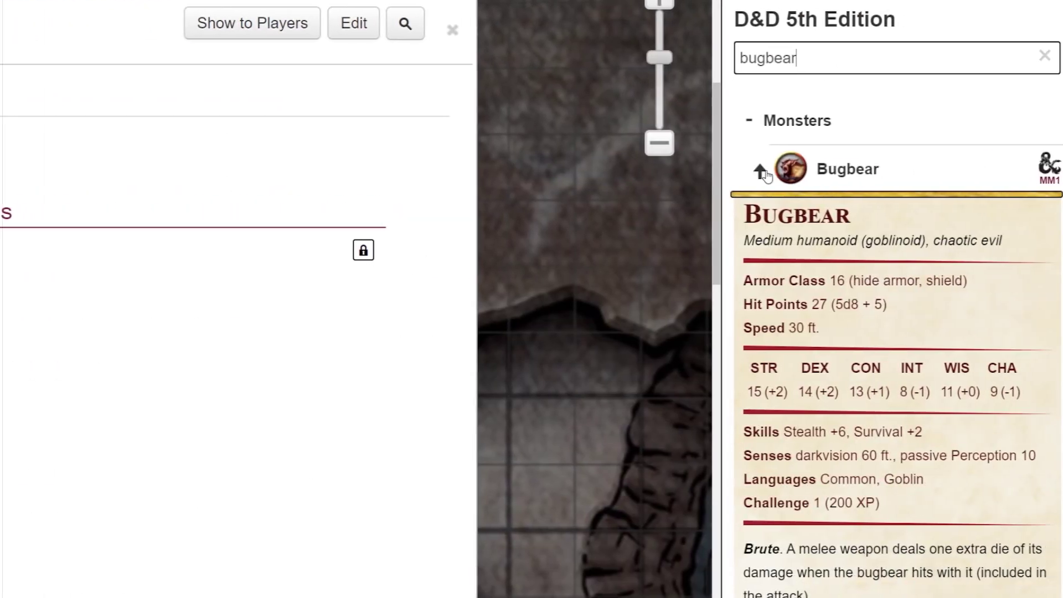
{"action": "left_click_drag", "start_coordinate": [839, 174], "coordinate": [642, 103]}
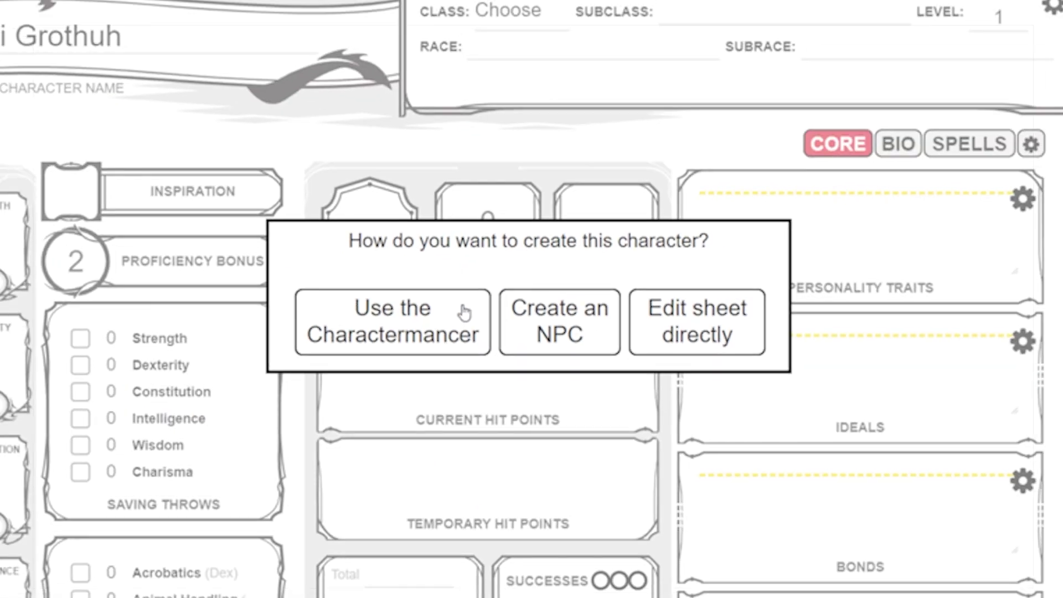
Step: Restart the build in the Charactermancer with Human (SRD) race and Lawful Good alignment
{"action": "left_click", "coordinate": [453, 317]}
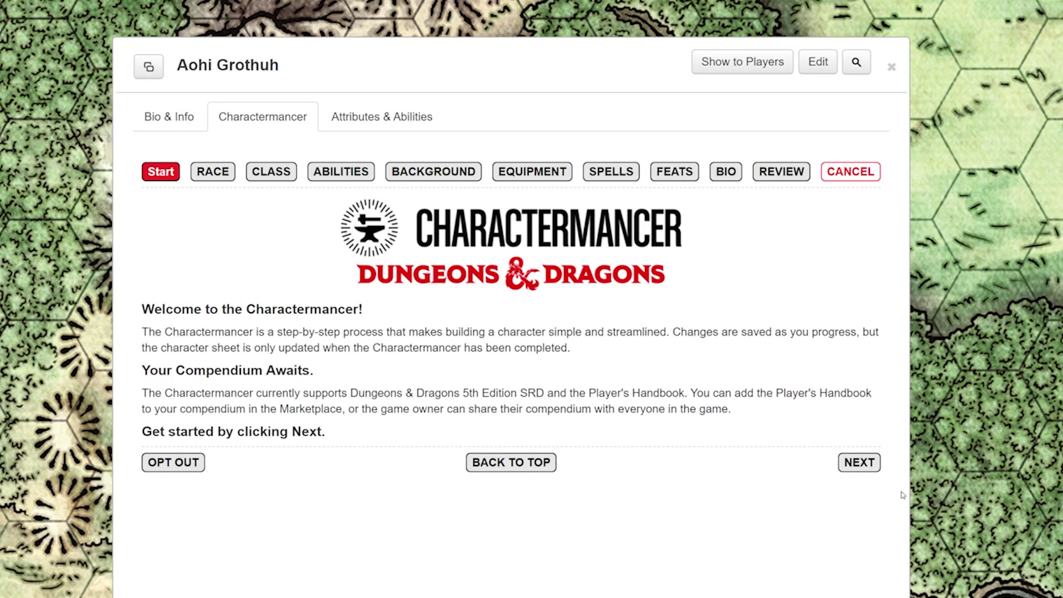
{"action": "left_click", "coordinate": [873, 466]}
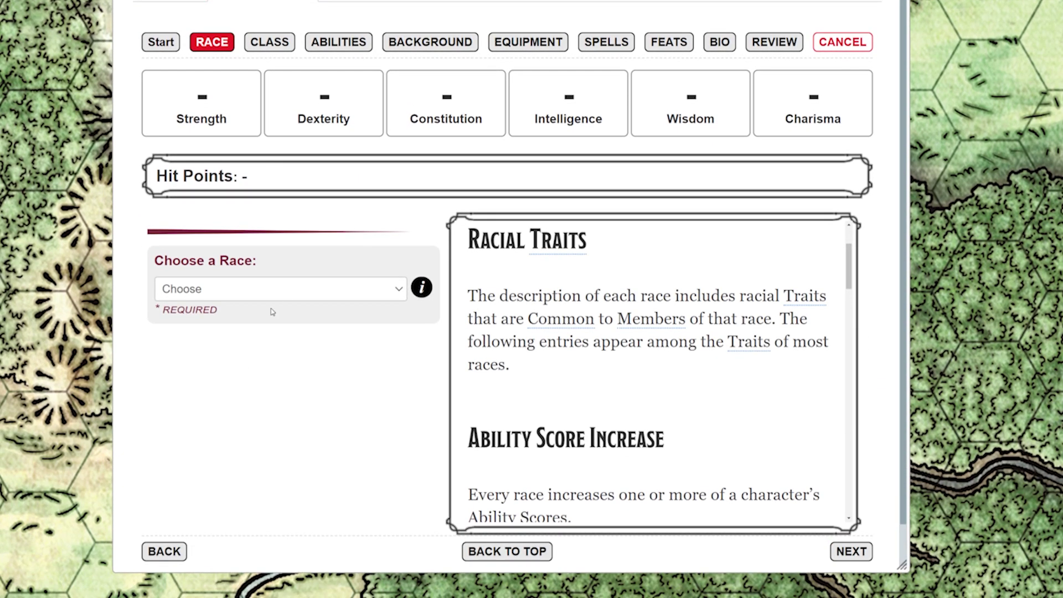
{"action": "left_click", "coordinate": [293, 288]}
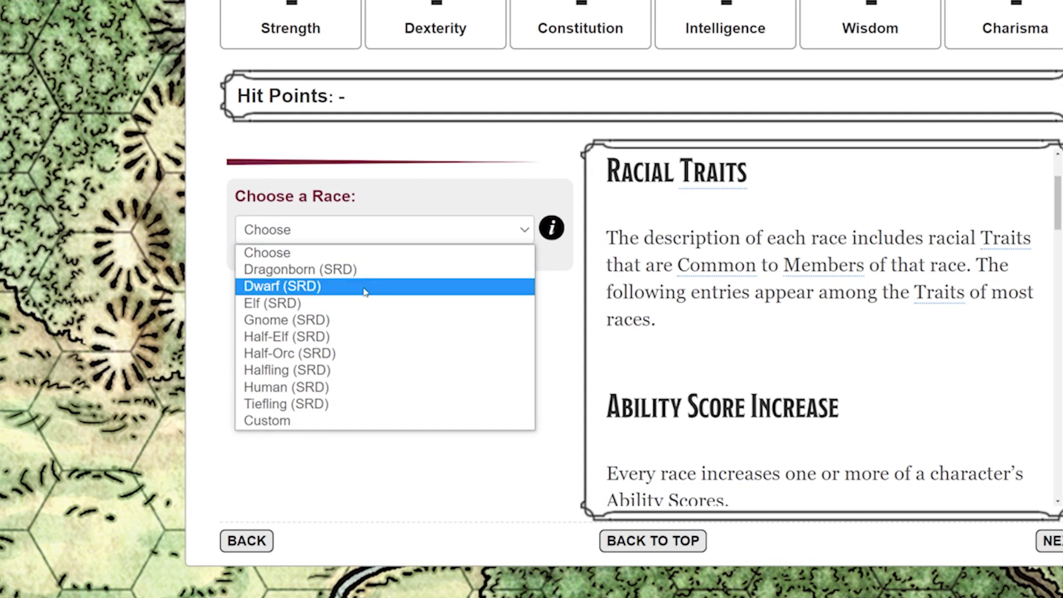
{"action": "left_click", "coordinate": [332, 387]}
{"action": "left_click", "coordinate": [335, 359]}
{"action": "left_click", "coordinate": [310, 397]}
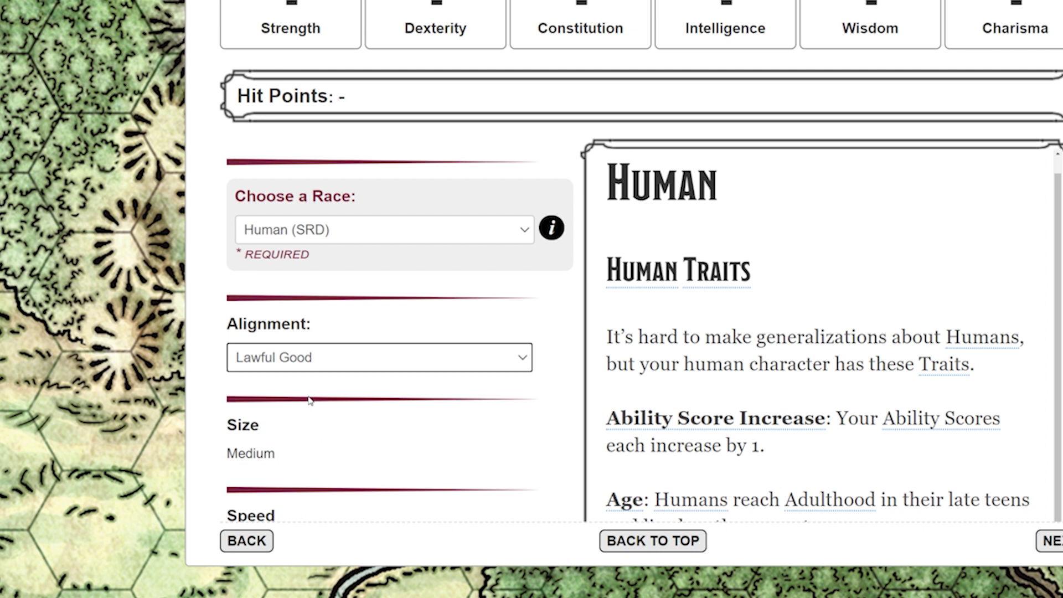
Step: Choose Elvish (SRD) as the extra language and Standard Human (SRD) as the subrace
{"action": "scroll", "coordinate": [308, 400], "scroll_direction": "down", "scroll_amount": 9}
{"action": "left_click", "coordinate": [324, 326]}
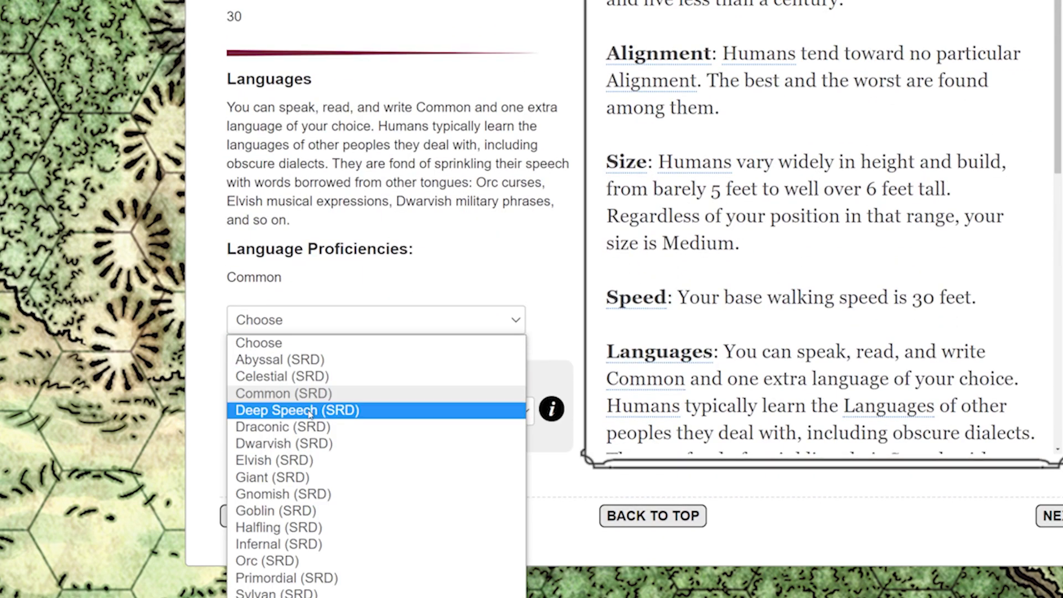
{"action": "left_click", "coordinate": [304, 459]}
{"action": "left_click", "coordinate": [512, 410]}
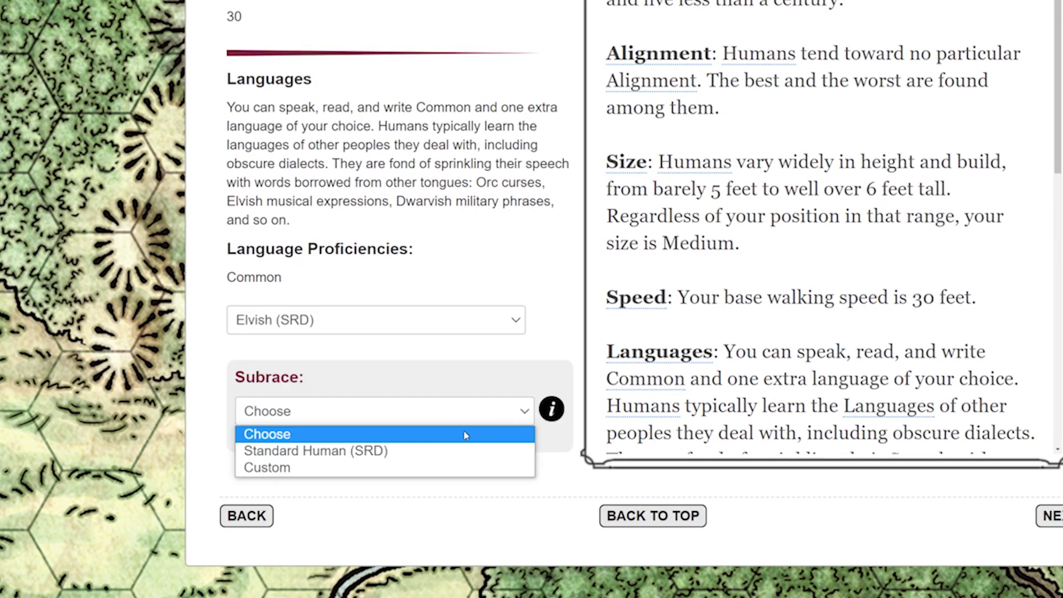
{"action": "left_click", "coordinate": [374, 451]}
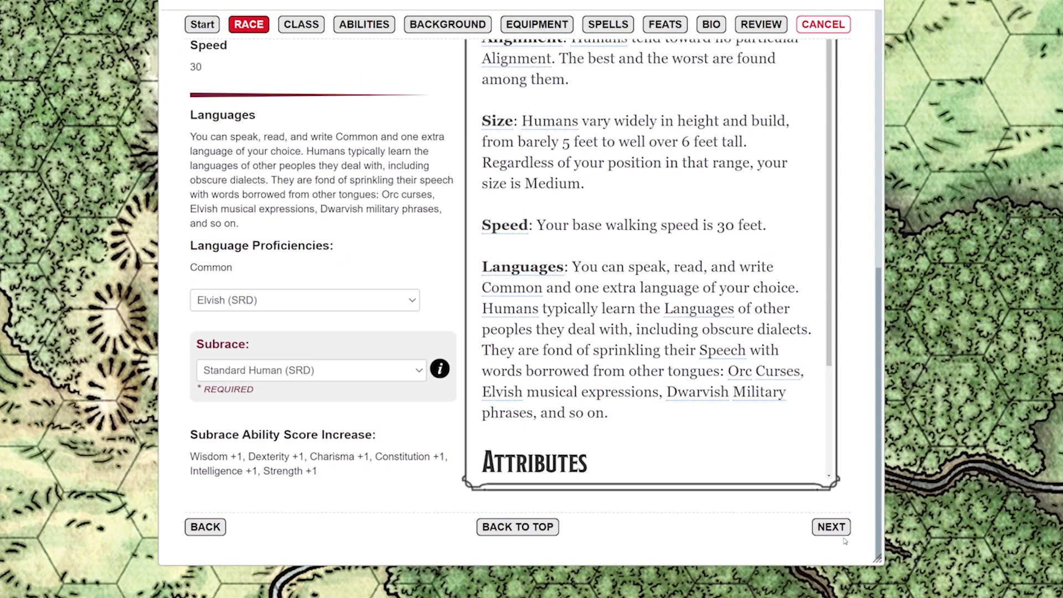
Step: Make the character a Sorcerer (SRD) with Arcana and Insight skill proficiencies
{"action": "left_click", "coordinate": [1051, 515]}
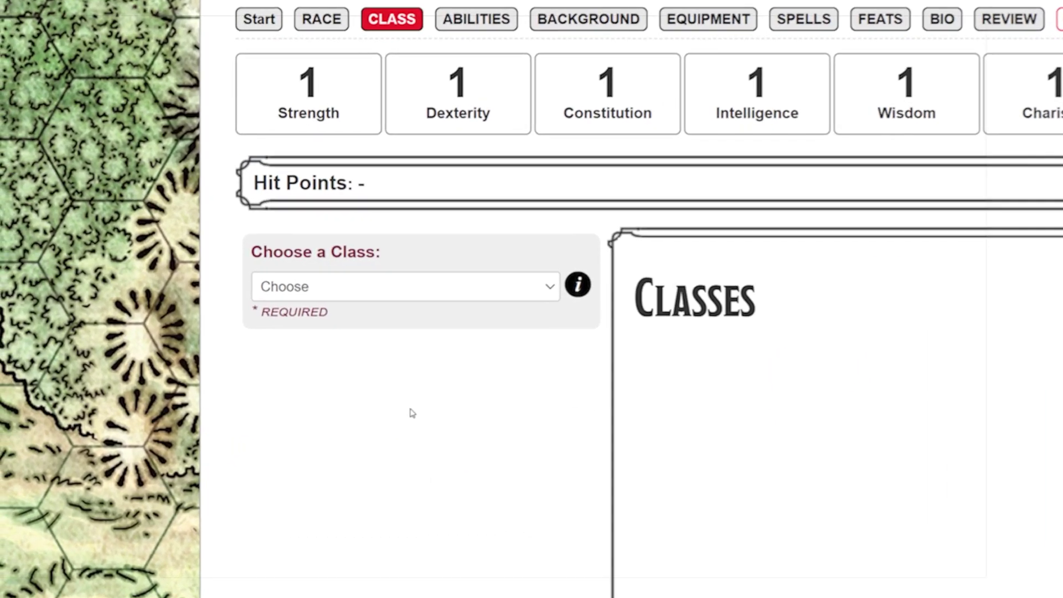
{"action": "left_click", "coordinate": [327, 282]}
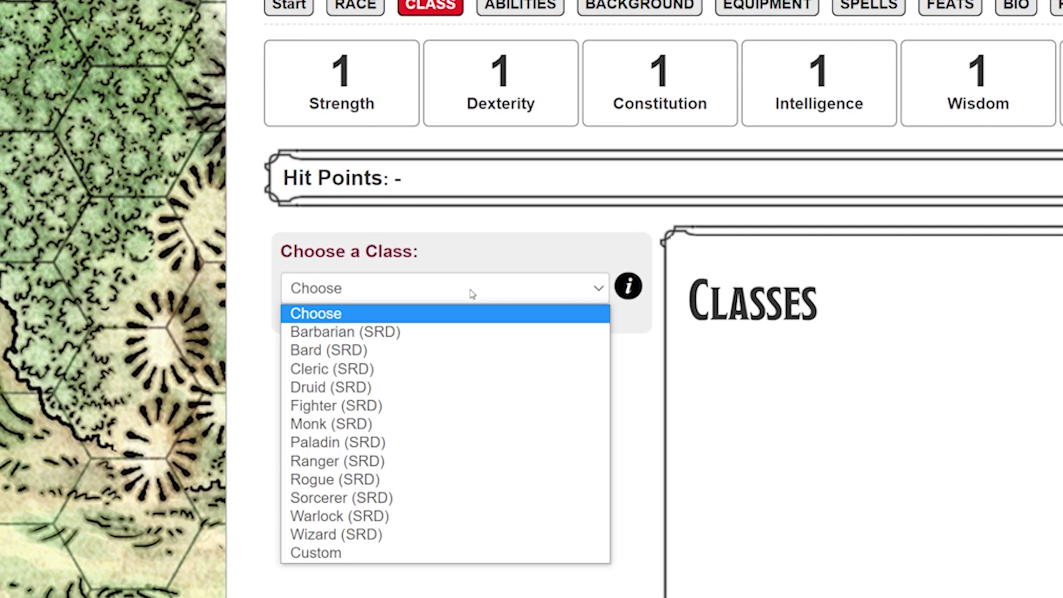
{"action": "left_click", "coordinate": [403, 497]}
{"action": "scroll", "coordinate": [403, 504], "scroll_direction": "down", "scroll_amount": 3}
{"action": "left_click", "coordinate": [403, 273]}
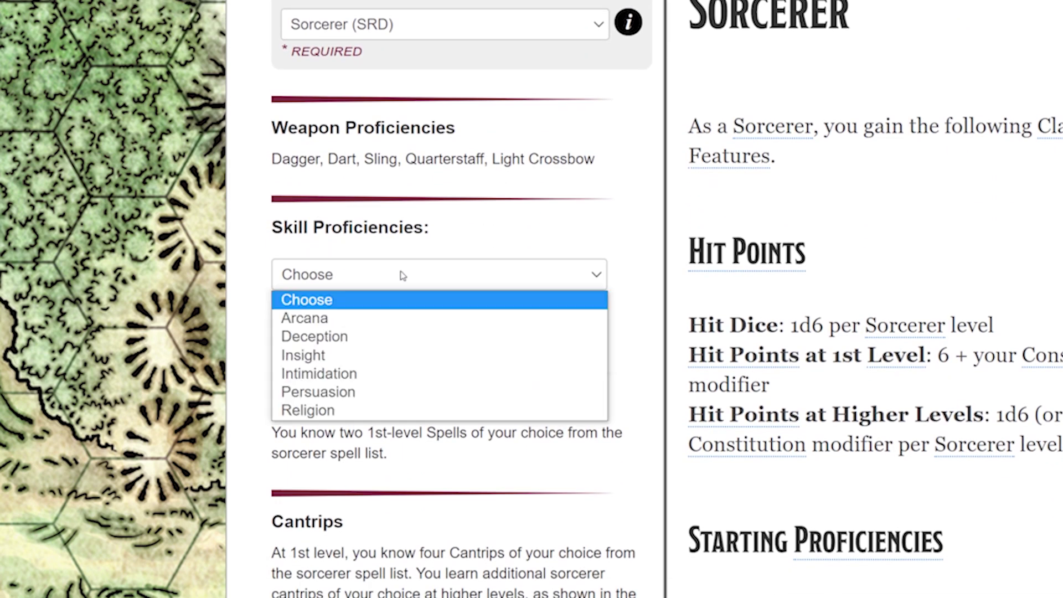
{"action": "left_click", "coordinate": [364, 321]}
{"action": "left_click", "coordinate": [363, 328]}
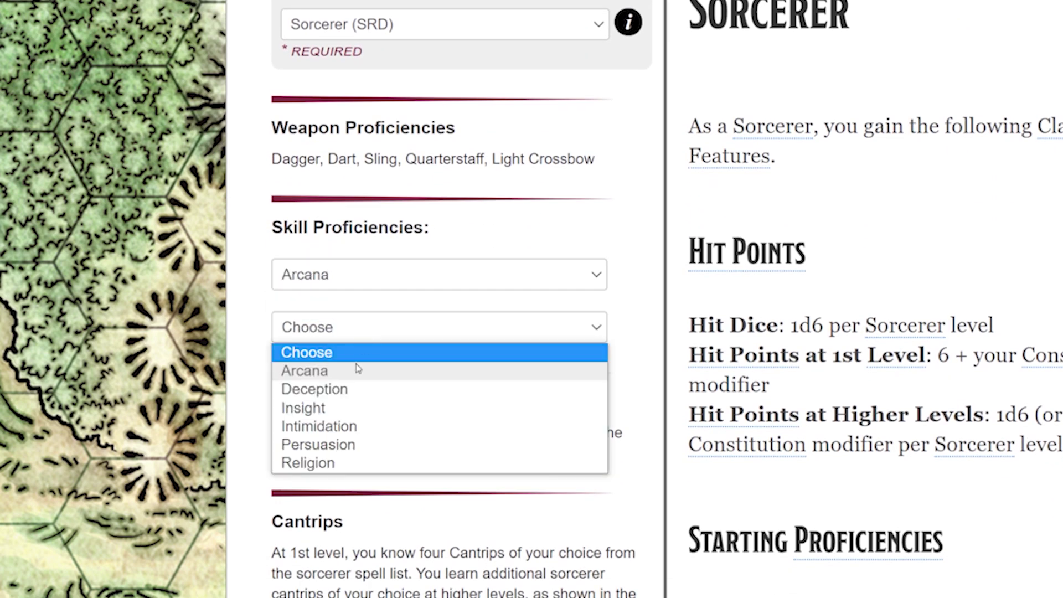
{"action": "left_click", "coordinate": [345, 412]}
Step: Choose the Draconic Bloodline origin with a Blue (Lightning) dragon ancestor
{"action": "scroll", "coordinate": [341, 415], "scroll_direction": "down", "scroll_amount": 5}
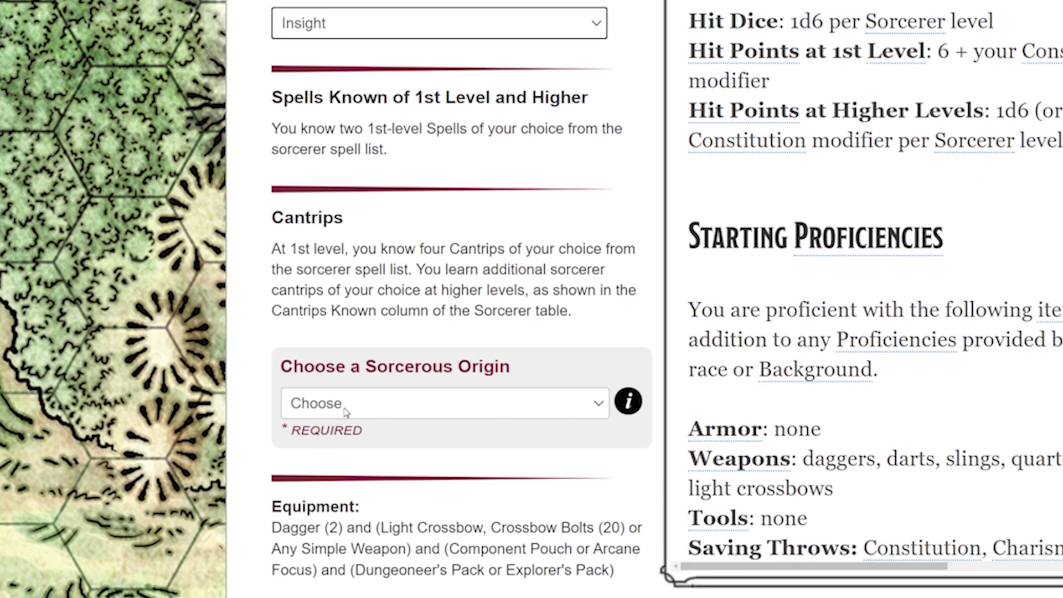
{"action": "left_click", "coordinate": [344, 412]}
{"action": "left_click", "coordinate": [344, 447]}
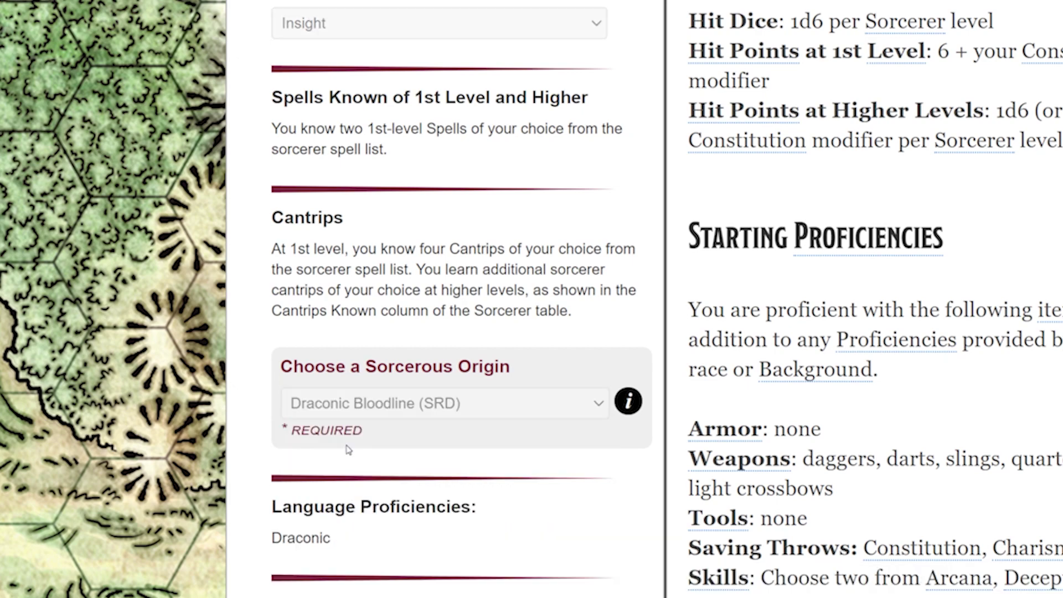
{"action": "scroll", "coordinate": [354, 387], "scroll_direction": "down", "scroll_amount": 8}
{"action": "left_click", "coordinate": [376, 162]}
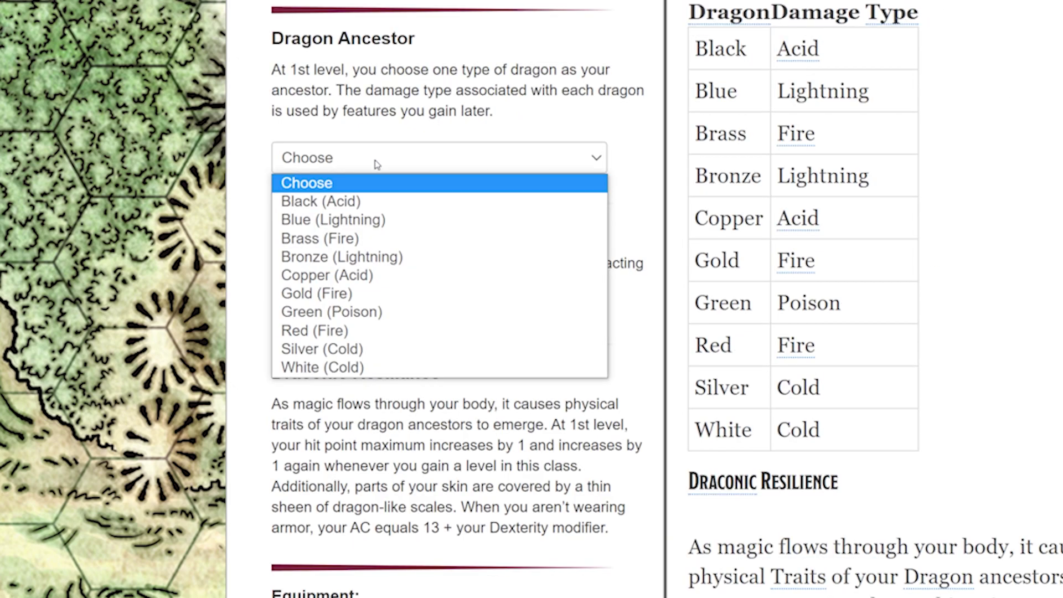
{"action": "left_click", "coordinate": [360, 220]}
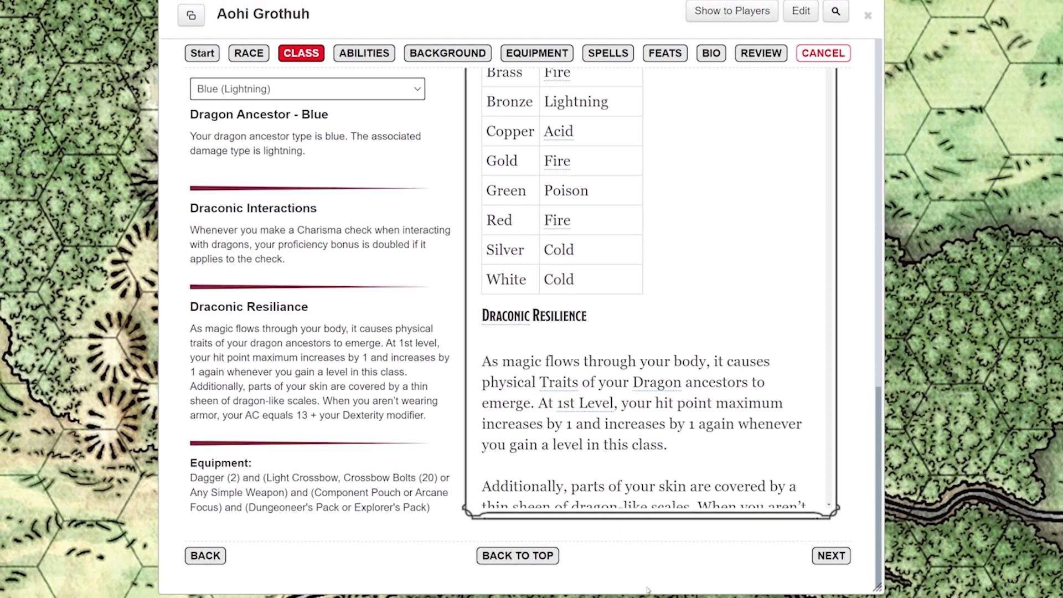
{"action": "left_click", "coordinate": [830, 555]}
Step: Switch the ability score method to Custom and set Strength to 8
{"action": "left_click", "coordinate": [350, 330]}
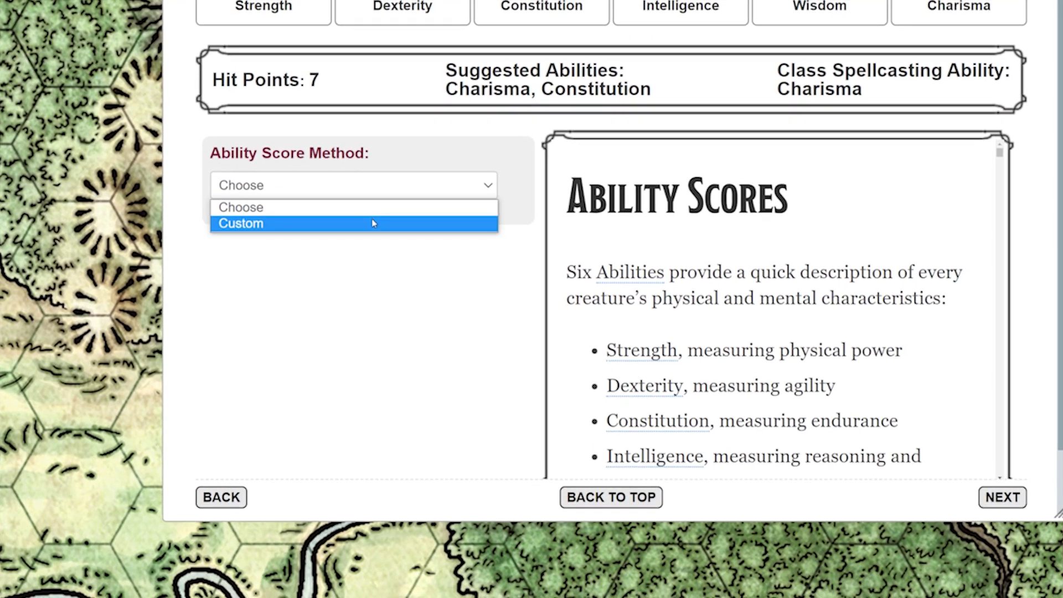
{"action": "left_click", "coordinate": [365, 317]}
{"action": "scroll", "coordinate": [354, 353], "scroll_direction": "down", "scroll_amount": 3}
{"action": "left_click", "coordinate": [229, 228]}
{"action": "left_click", "coordinate": [229, 229]}
Step: Enter the remaining base ability scores 13, 14, 12, 10 and 15
{"action": "left_click", "coordinate": [233, 168]}
{"action": "type", "text": "13"}
{"action": "key", "text": "Tab"}
{"action": "type", "text": "14"}
{"action": "key", "text": "Tab"}
{"action": "type", "text": "12"}
{"action": "key", "text": "Tab"}
{"action": "type", "text": "10"}
{"action": "key", "text": "Tab"}
{"action": "type", "text": "15"}
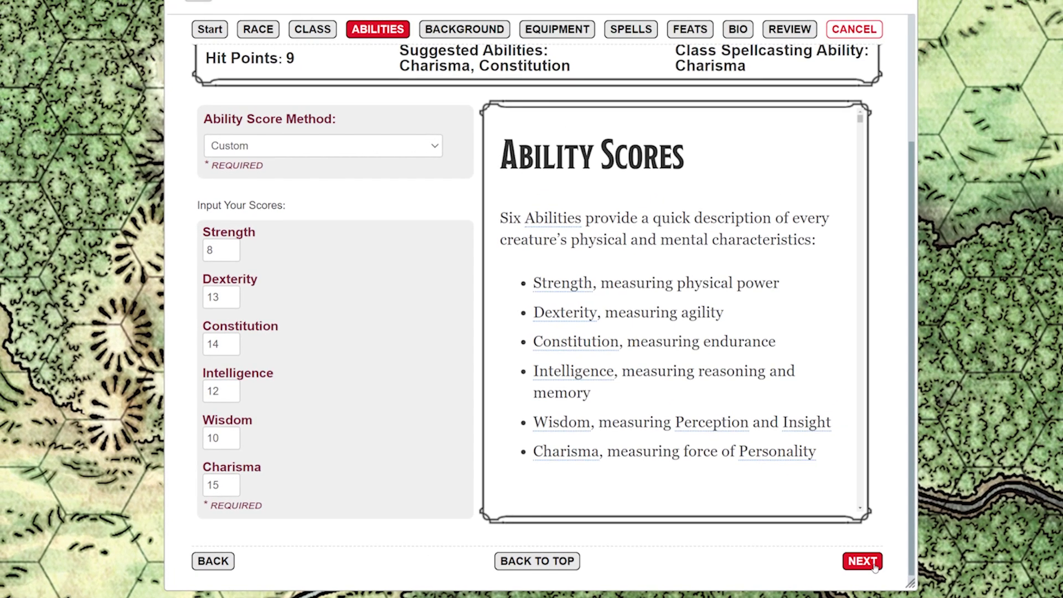
{"action": "left_click", "coordinate": [862, 561]}
{"action": "left_click", "coordinate": [348, 308]}
Step: Choose the Acolyte (SRD) background with Celestial and Abyssal as its languages
{"action": "left_click", "coordinate": [541, 332]}
{"action": "scroll", "coordinate": [540, 332], "scroll_direction": "down", "scroll_amount": 5}
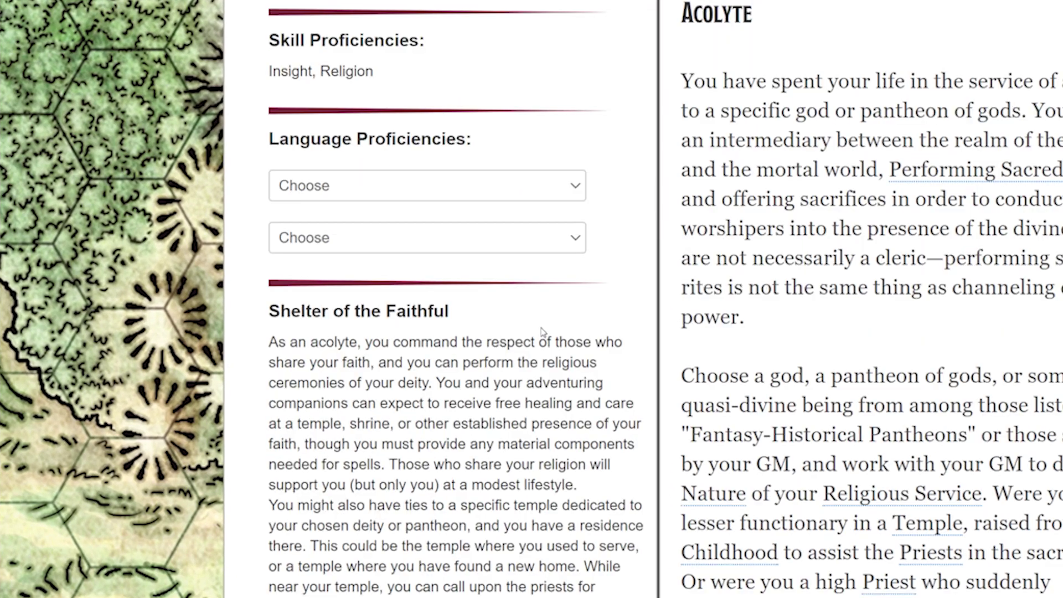
{"action": "left_click", "coordinate": [565, 186]}
{"action": "left_click", "coordinate": [539, 246]}
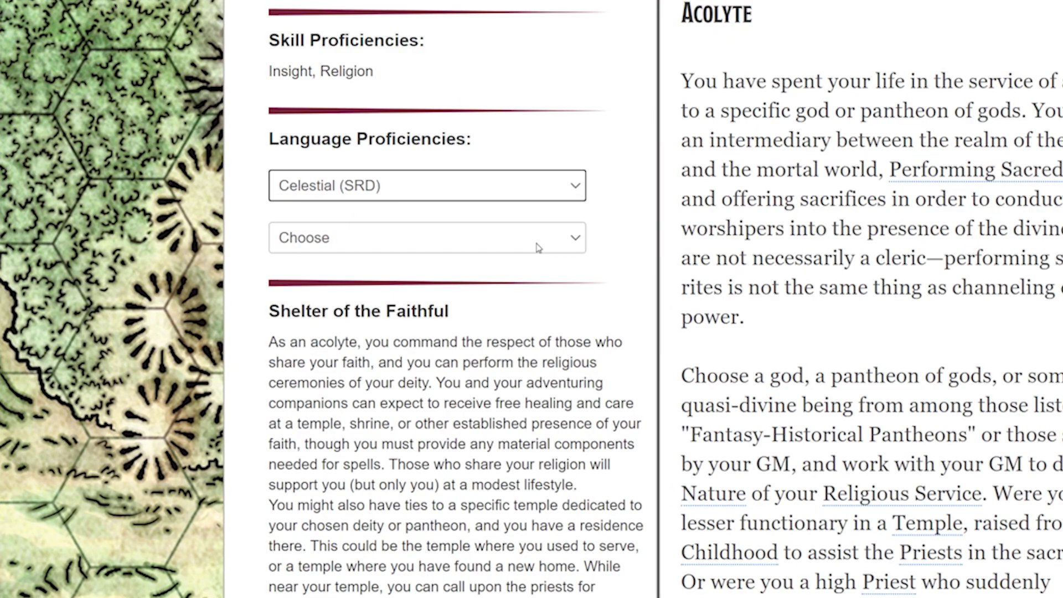
{"action": "left_click", "coordinate": [536, 248]}
{"action": "left_click", "coordinate": [528, 277]}
Step: Roll random values for both personality traits, the ideal, the bond and the flaw
{"action": "scroll", "coordinate": [528, 277], "scroll_direction": "down", "scroll_amount": 9}
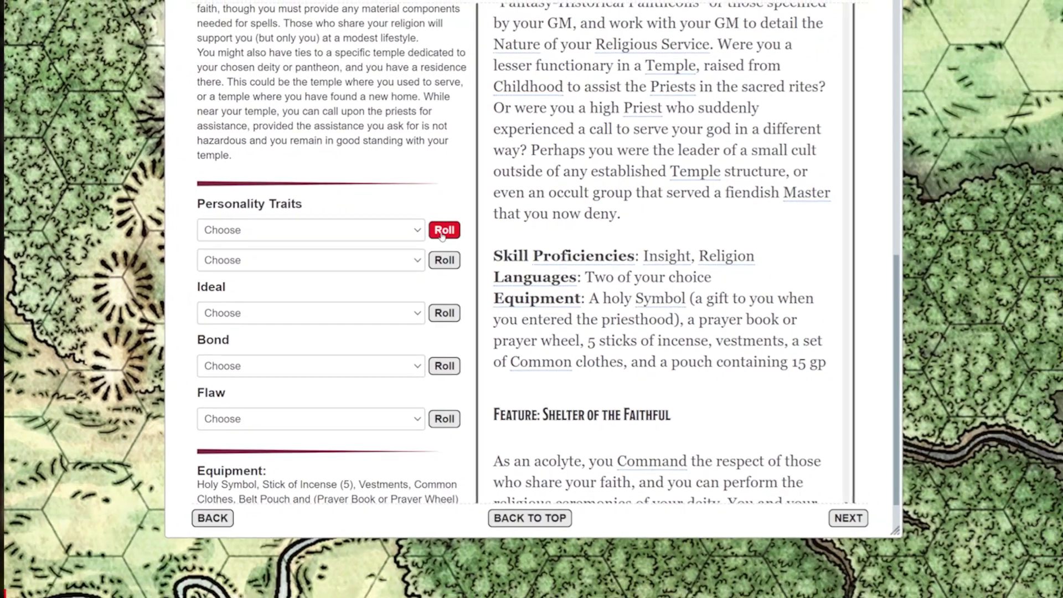
{"action": "left_click", "coordinate": [593, 250]}
{"action": "left_click", "coordinate": [597, 287]}
{"action": "left_click", "coordinate": [427, 309]}
{"action": "left_click", "coordinate": [427, 360]}
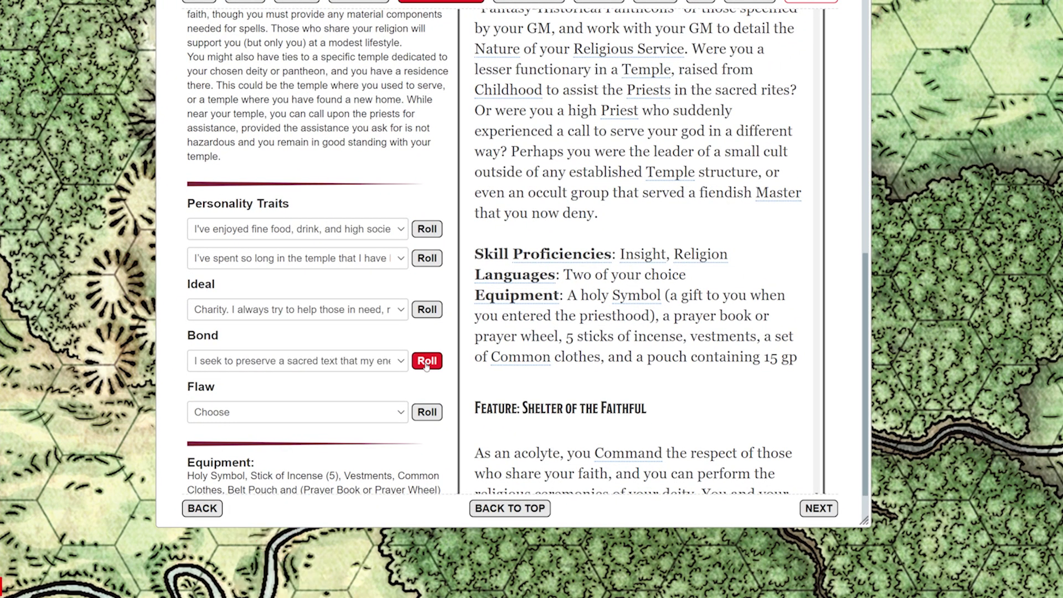
{"action": "left_click", "coordinate": [427, 412]}
{"action": "scroll", "coordinate": [525, 265], "scroll_direction": "down", "scroll_amount": 1}
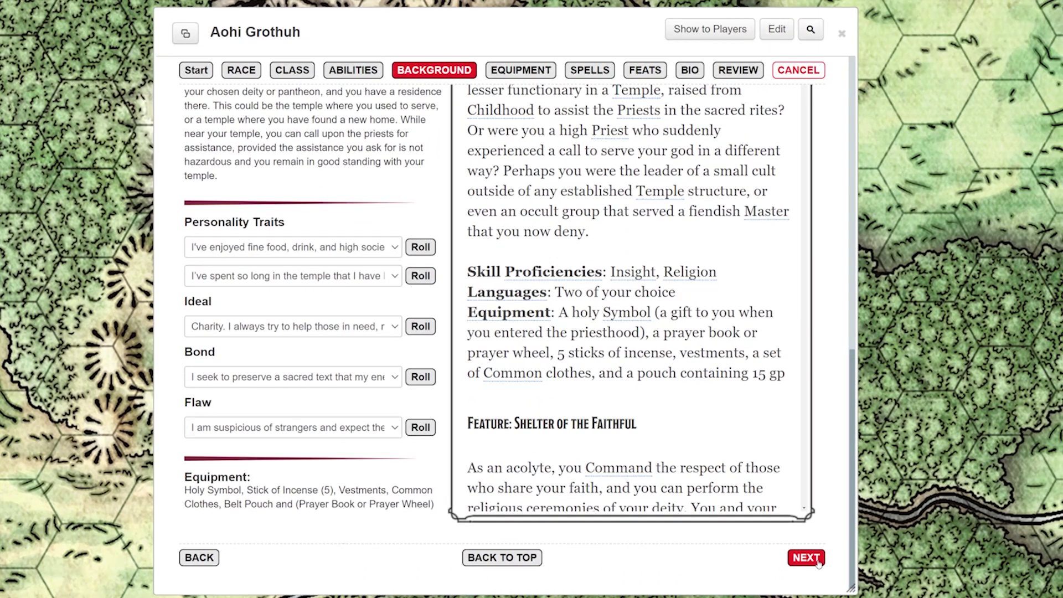
Step: Take the standard class equipment, choosing a dart (SRD) as the simple weapon
{"action": "left_click", "coordinate": [812, 519]}
{"action": "left_click", "coordinate": [364, 339]}
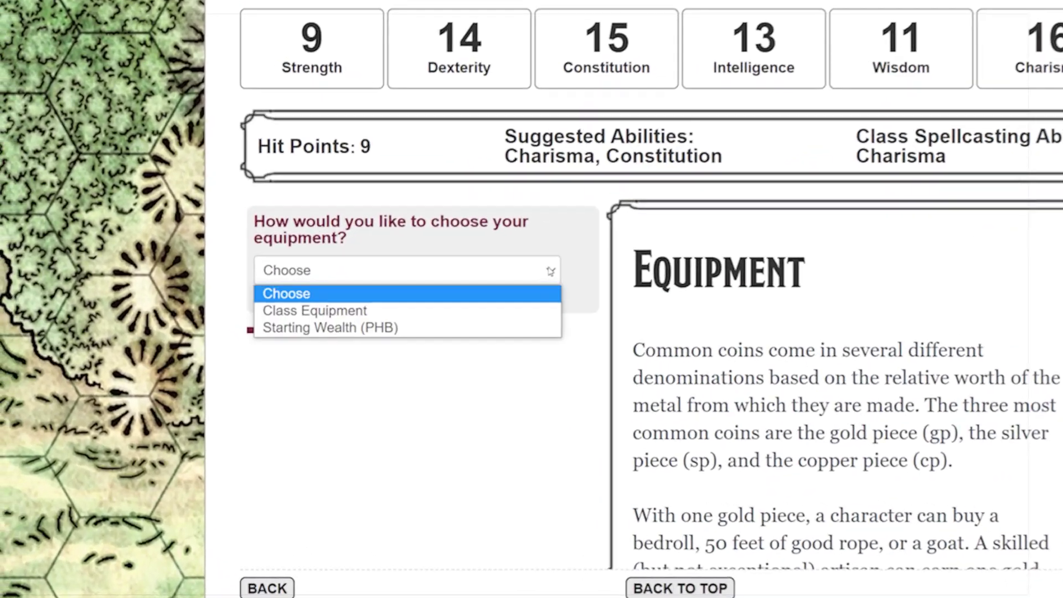
{"action": "left_click", "coordinate": [499, 305]}
{"action": "scroll", "coordinate": [491, 308], "scroll_direction": "down", "scroll_amount": 5}
{"action": "left_click", "coordinate": [562, 105]}
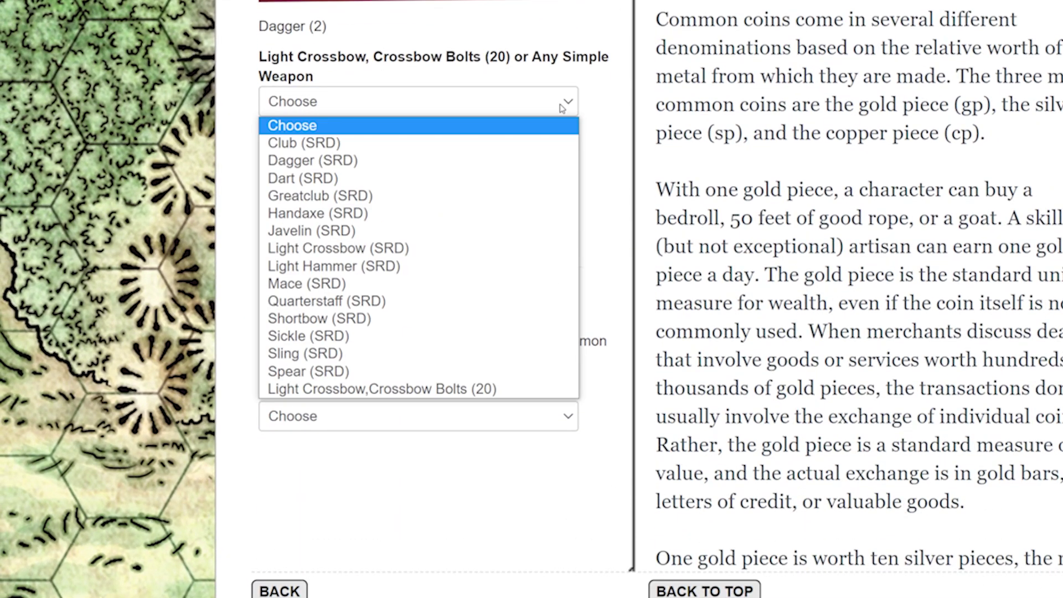
{"action": "left_click", "coordinate": [509, 180]}
Step: Choose an arcane focus, the Dungeoneer's Pack and the Prayer Book
{"action": "left_click", "coordinate": [532, 162]}
{"action": "left_click", "coordinate": [465, 222]}
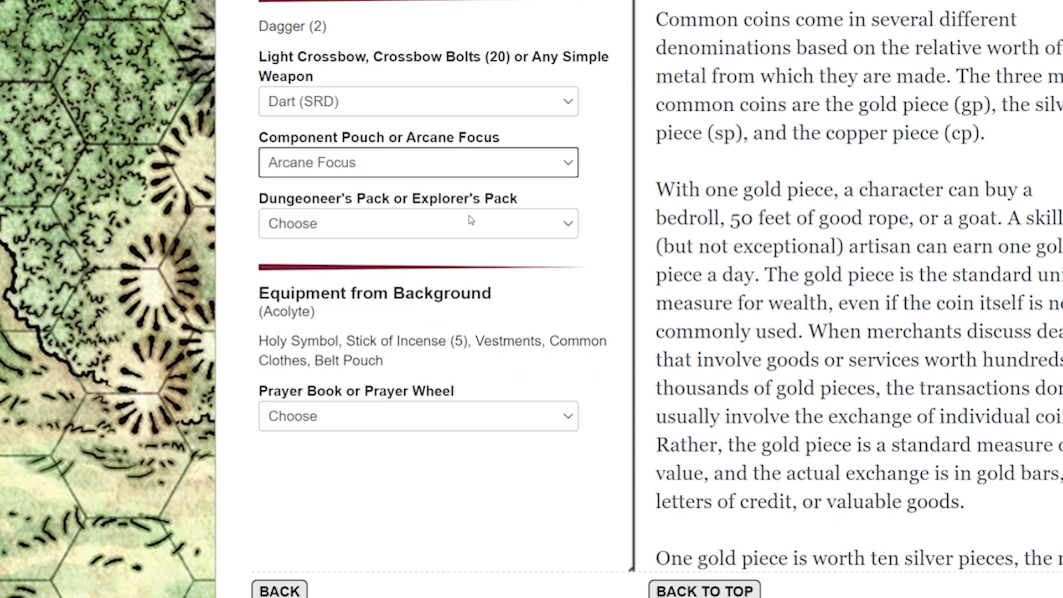
{"action": "left_click", "coordinate": [482, 223]}
{"action": "left_click", "coordinate": [449, 265]}
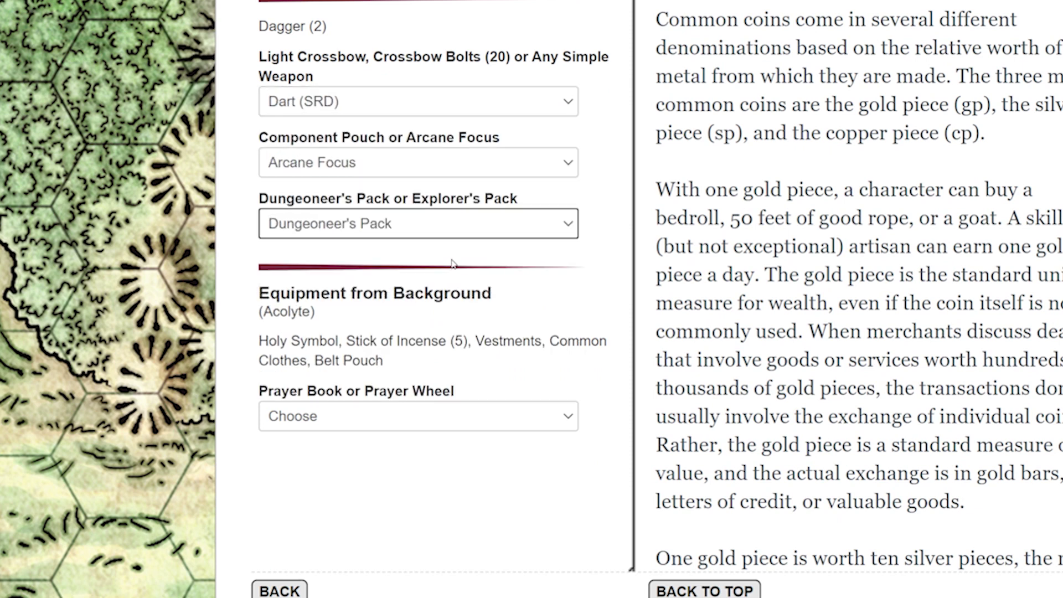
{"action": "left_click", "coordinate": [550, 422]}
{"action": "left_click", "coordinate": [458, 456]}
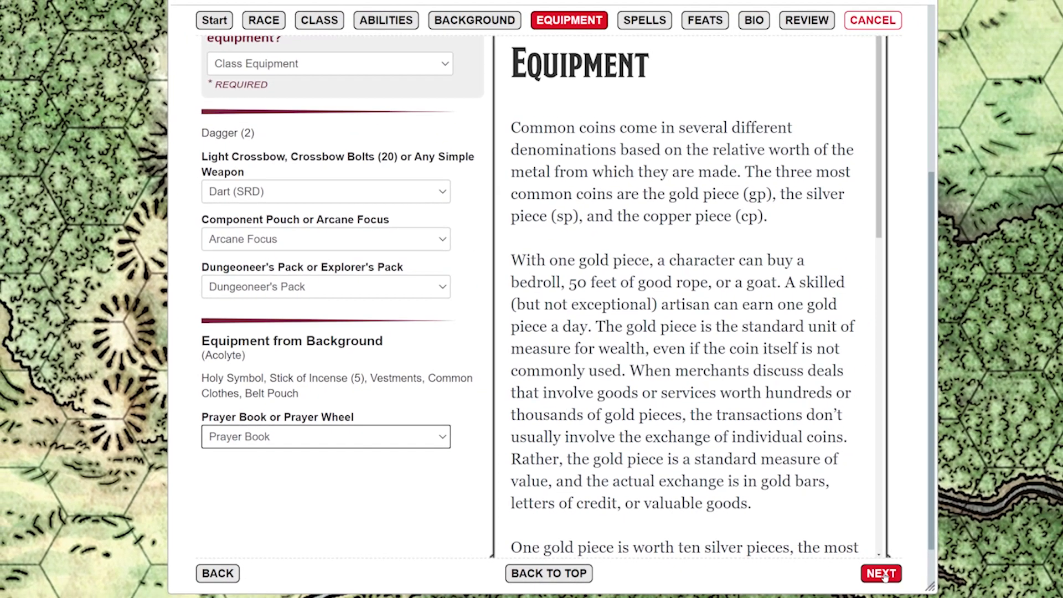
{"action": "left_click", "coordinate": [881, 573]}
Step: Choose the cantrips Acid Splash, Chill Touch, Dancing Lights and Fire Bolt
{"action": "left_click", "coordinate": [387, 368]}
{"action": "left_click", "coordinate": [410, 402]}
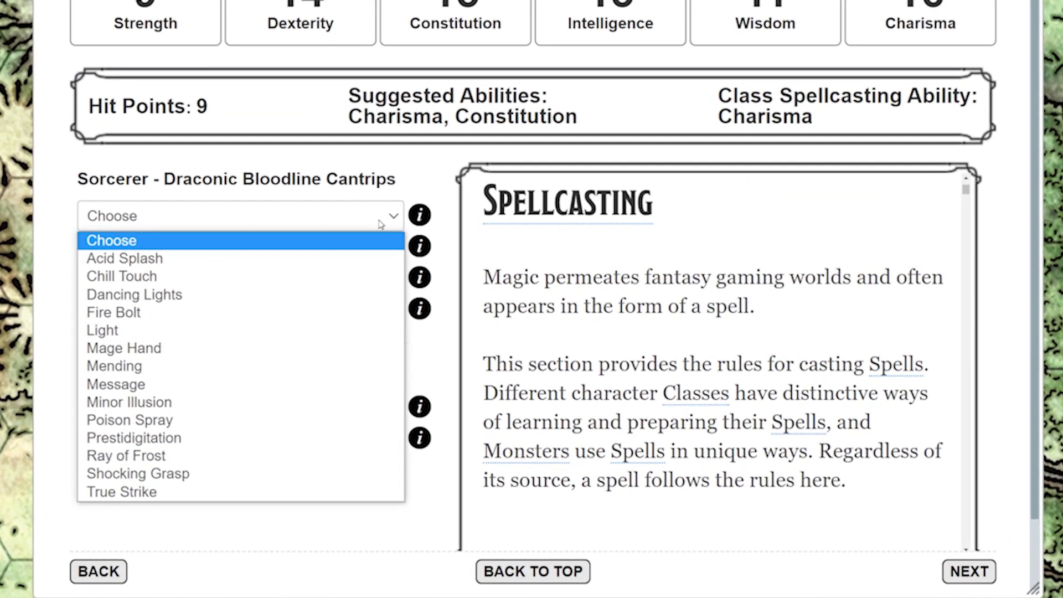
{"action": "left_click", "coordinate": [349, 259]}
{"action": "scroll", "coordinate": [321, 288], "scroll_direction": "down", "scroll_amount": 1}
{"action": "left_click", "coordinate": [268, 252]}
{"action": "left_click", "coordinate": [280, 229]}
{"action": "left_click", "coordinate": [247, 306]}
{"action": "left_click", "coordinate": [275, 259]}
{"action": "left_click", "coordinate": [209, 356]}
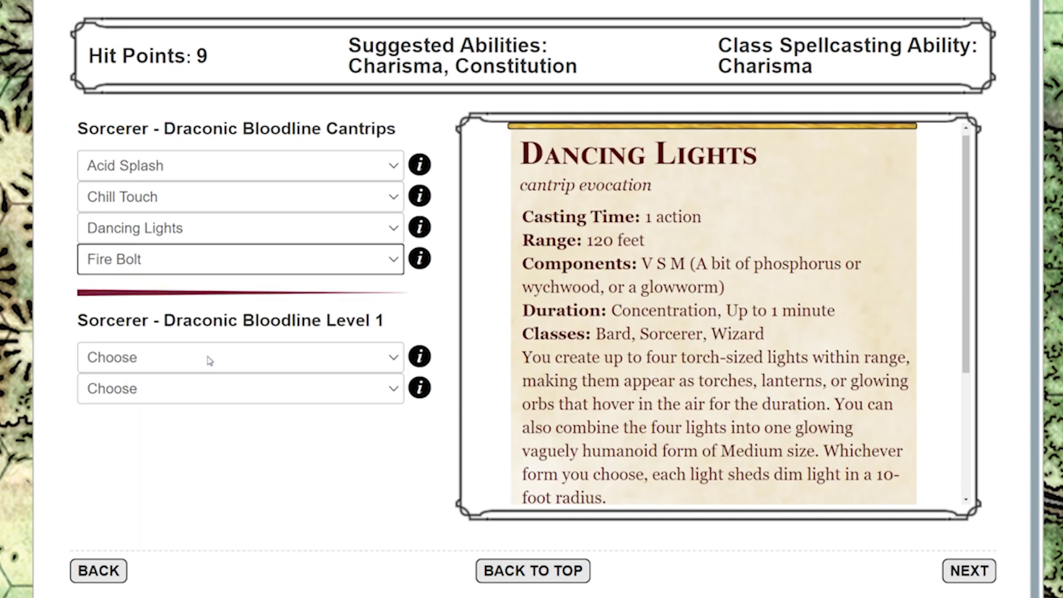
Step: Take Charm Person and Detect Magic as the level 1 spells
{"action": "left_click", "coordinate": [209, 357]}
{"action": "left_click", "coordinate": [221, 410]}
{"action": "left_click", "coordinate": [225, 393]}
{"action": "left_click", "coordinate": [199, 502]}
{"action": "left_click", "coordinate": [968, 570]}
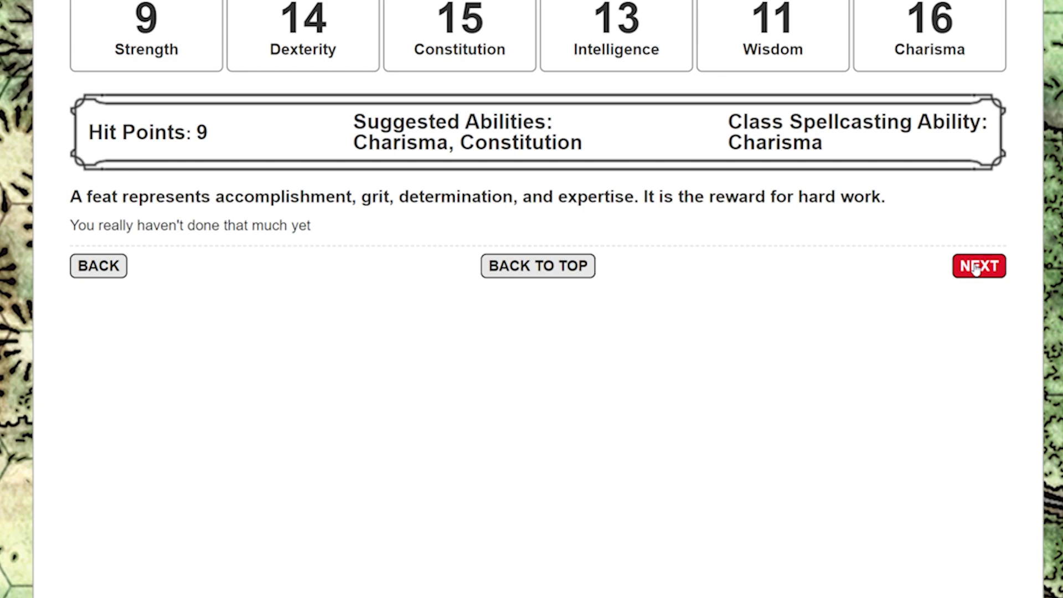
Step: Move past the feats and bio steps to the review, which flags a duplicate Insight skill
{"action": "left_click", "coordinate": [975, 266]}
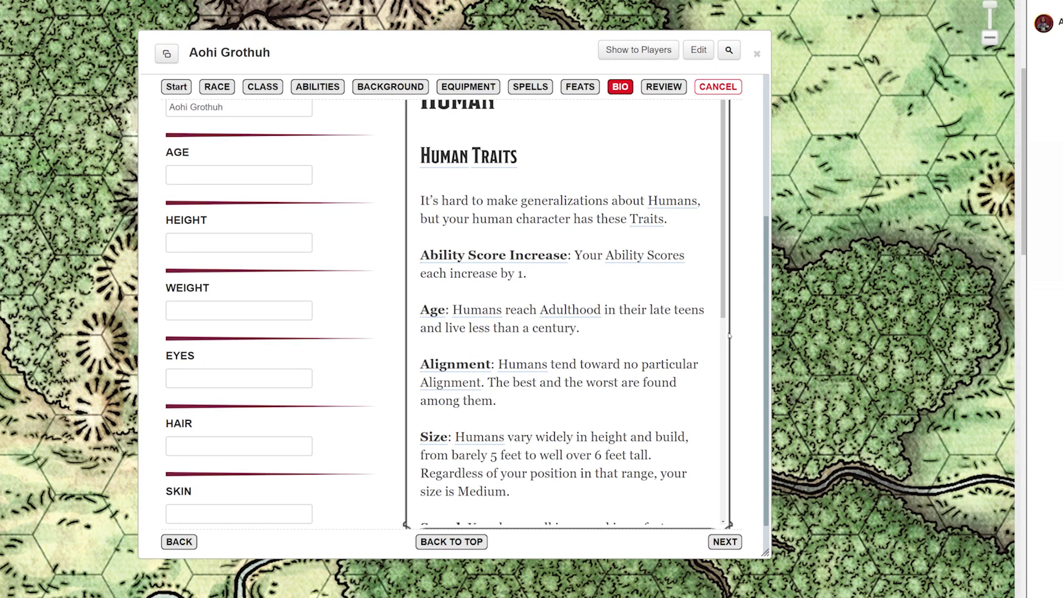
{"action": "scroll", "coordinate": [728, 335], "scroll_direction": "up", "scroll_amount": 3}
{"action": "scroll", "coordinate": [728, 336], "scroll_direction": "down", "scroll_amount": 4}
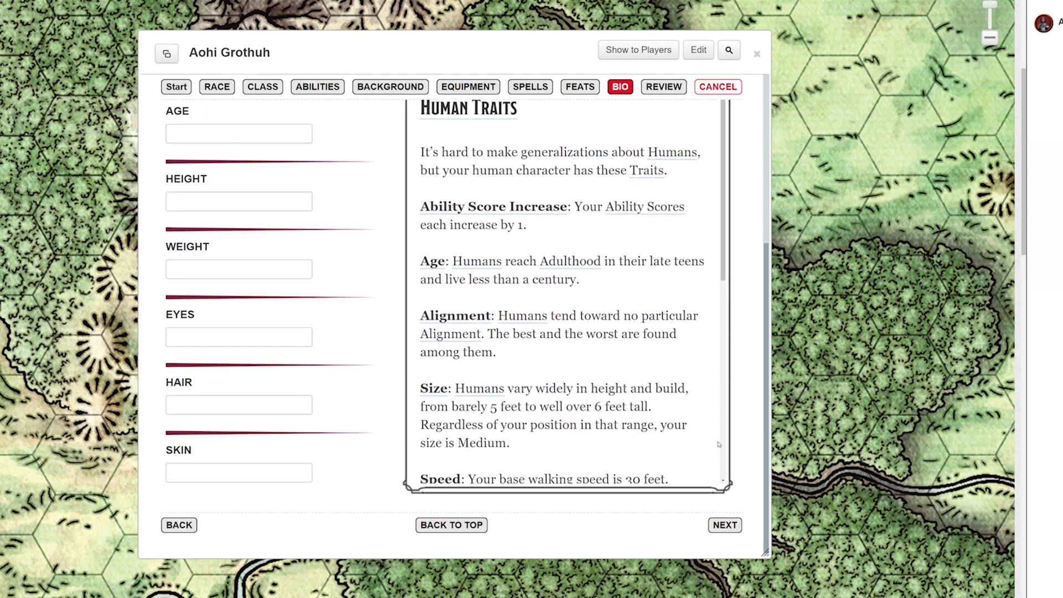
{"action": "left_click", "coordinate": [725, 541]}
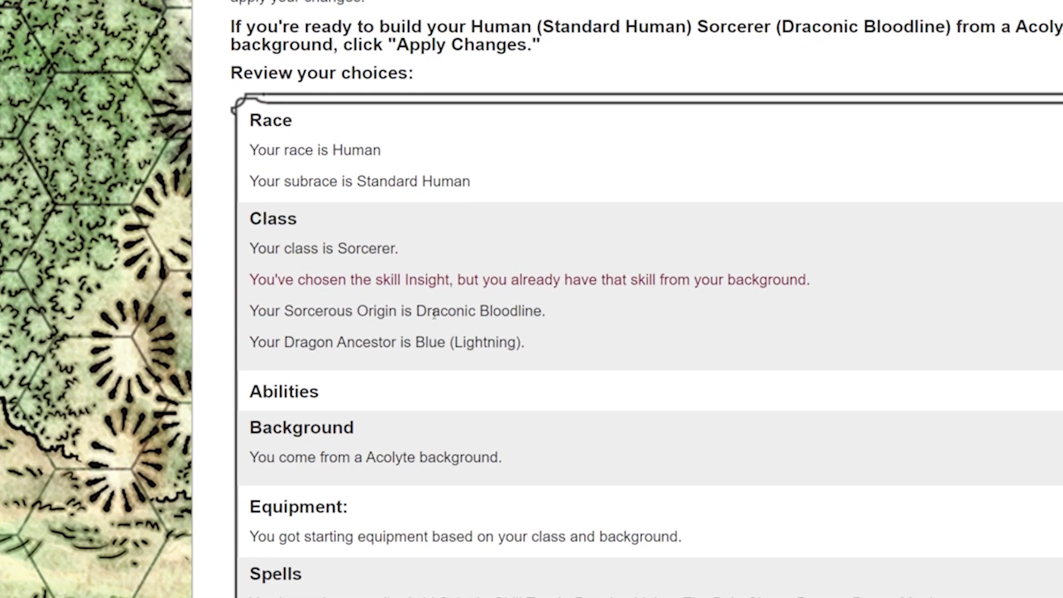
{"action": "left_click_drag", "start_coordinate": [178, 475], "coordinate": [217, 475]}
{"action": "left_click_drag", "start_coordinate": [324, 281], "coordinate": [809, 281]}
{"action": "left_click", "coordinate": [809, 280]}
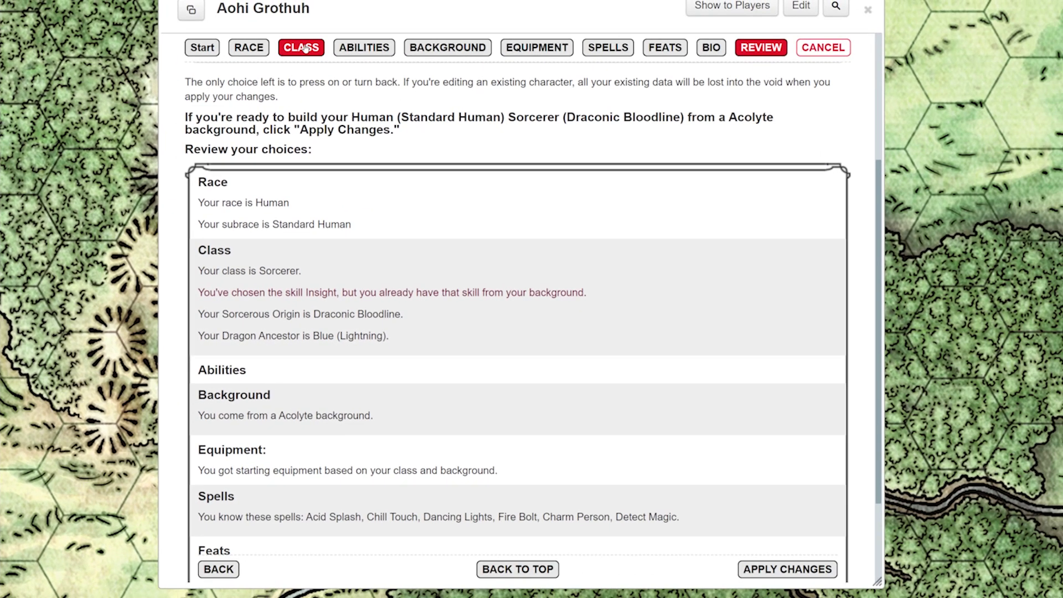
Step: Change the second class skill from Insight to Deception and return to the review
{"action": "left_click", "coordinate": [305, 49]}
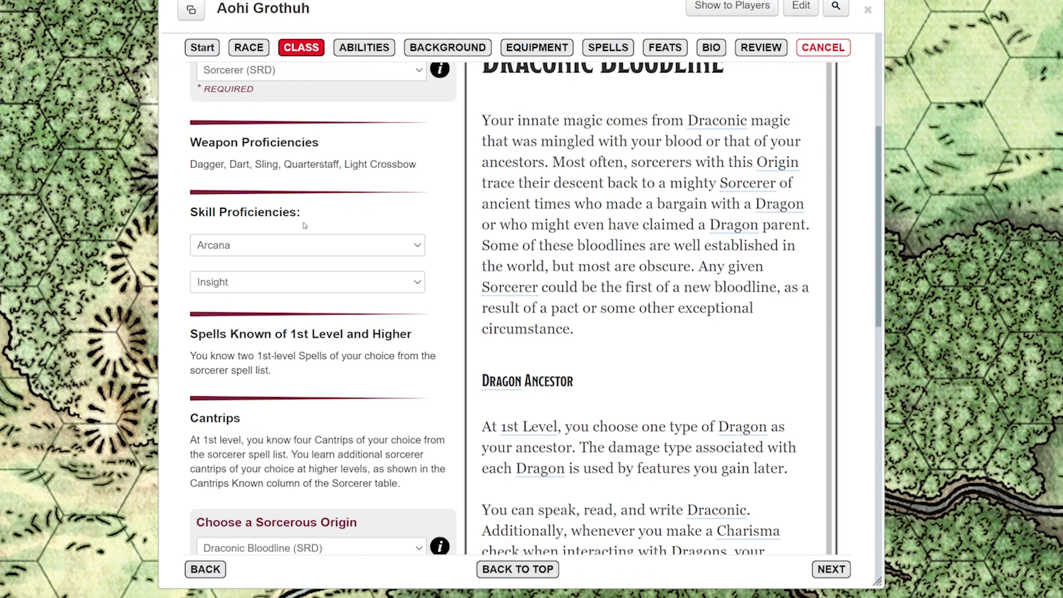
{"action": "left_click", "coordinate": [301, 347]}
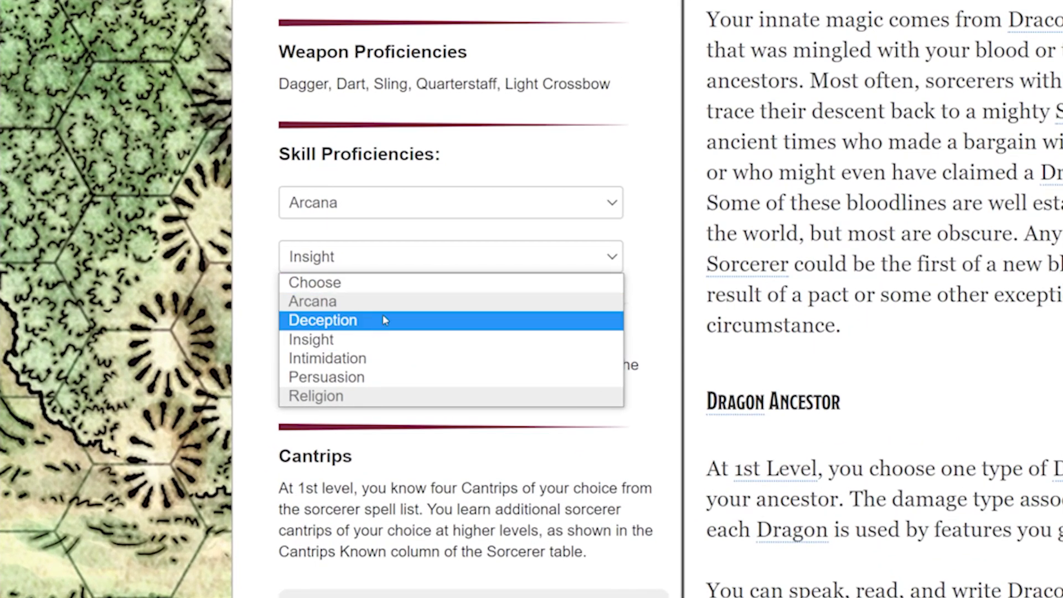
{"action": "left_click", "coordinate": [383, 319]}
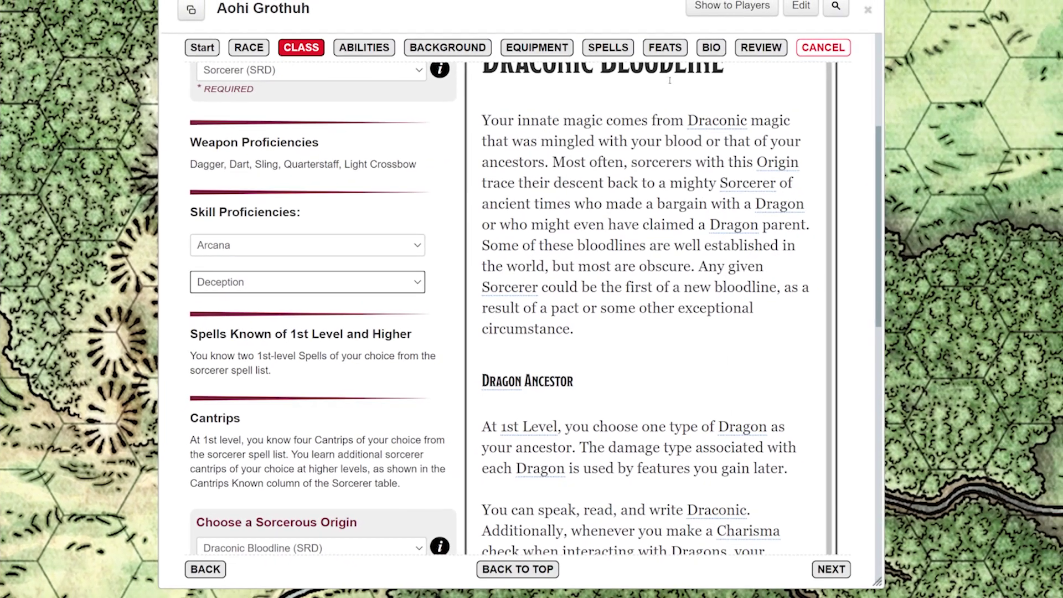
{"action": "left_click", "coordinate": [761, 47]}
{"action": "scroll", "coordinate": [612, 244], "scroll_direction": "down", "scroll_amount": 5}
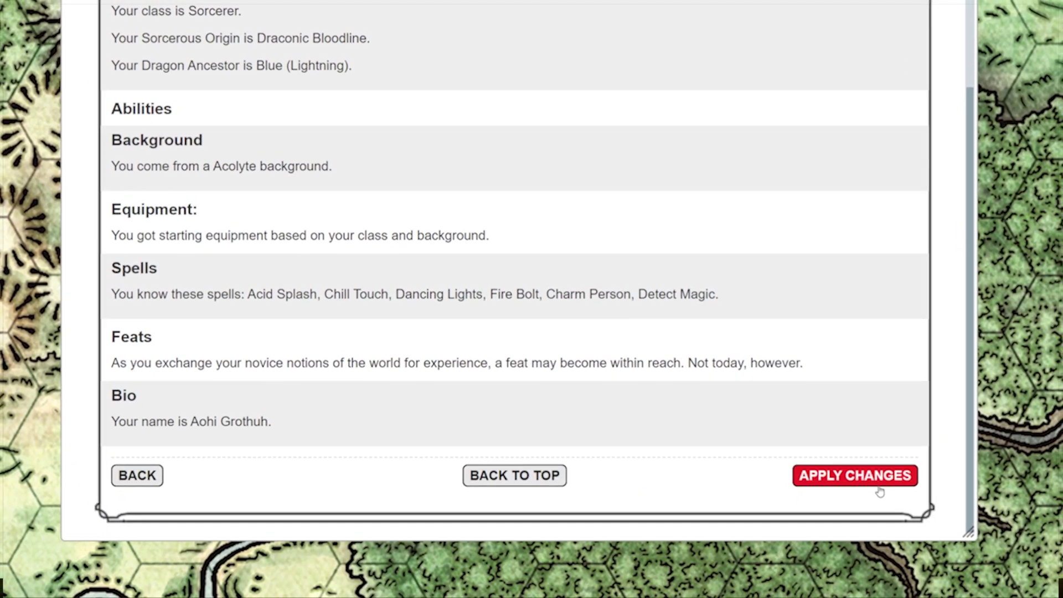
Step: Apply the Human Draconic Bloodline Sorcerer 1 build and show the sheet's Charactermancer Options
{"action": "left_click", "coordinate": [857, 474]}
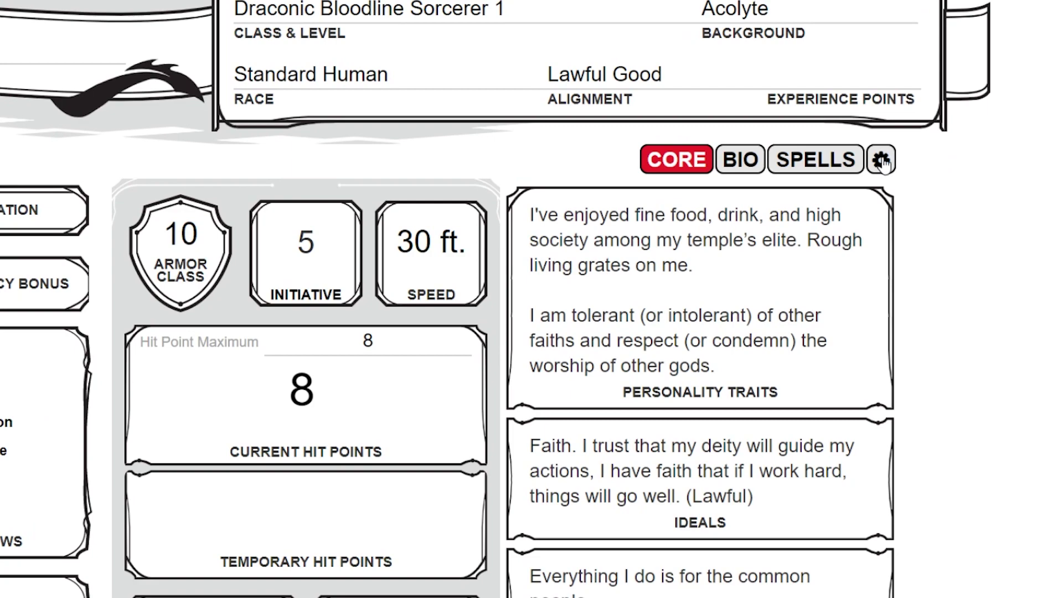
{"action": "left_click", "coordinate": [825, 180]}
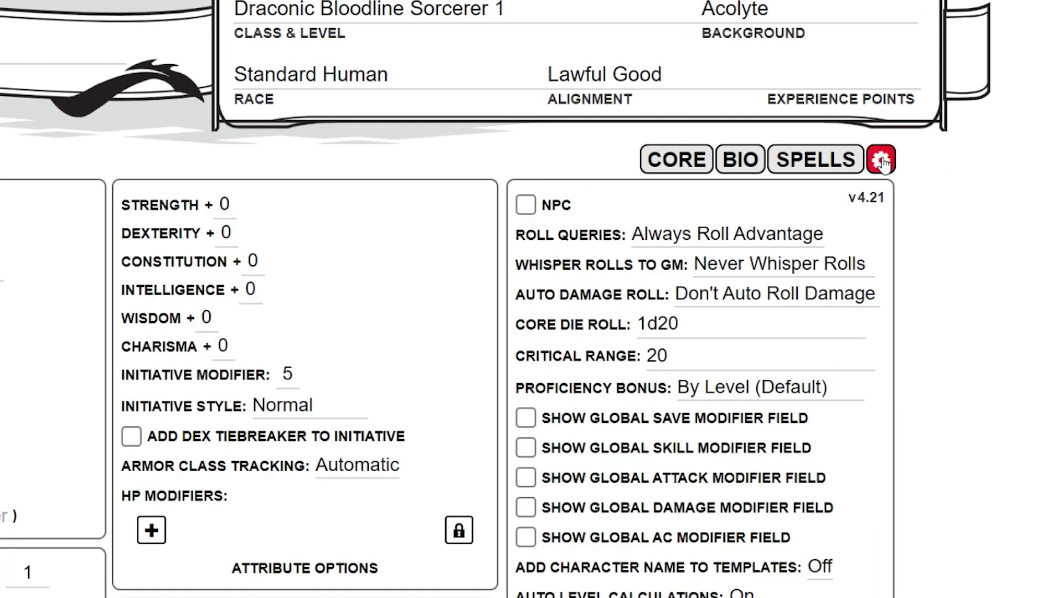
{"action": "scroll", "coordinate": [975, 354], "scroll_direction": "down", "scroll_amount": 15}
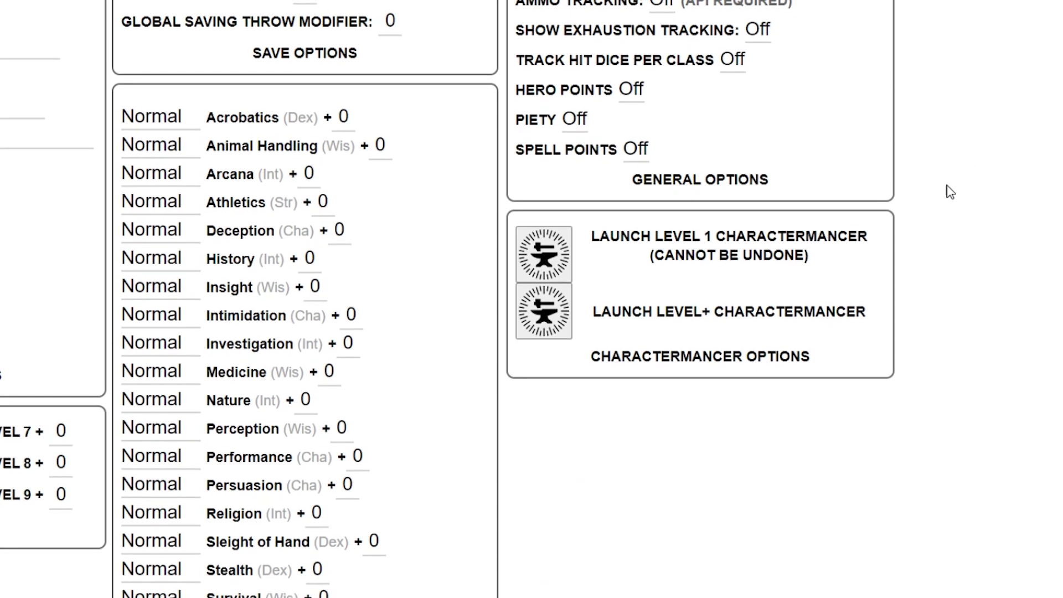
Step: Launch the Level+ Charactermancer and create a blank NPC with its stat block showing
{"action": "left_click", "coordinate": [555, 306]}
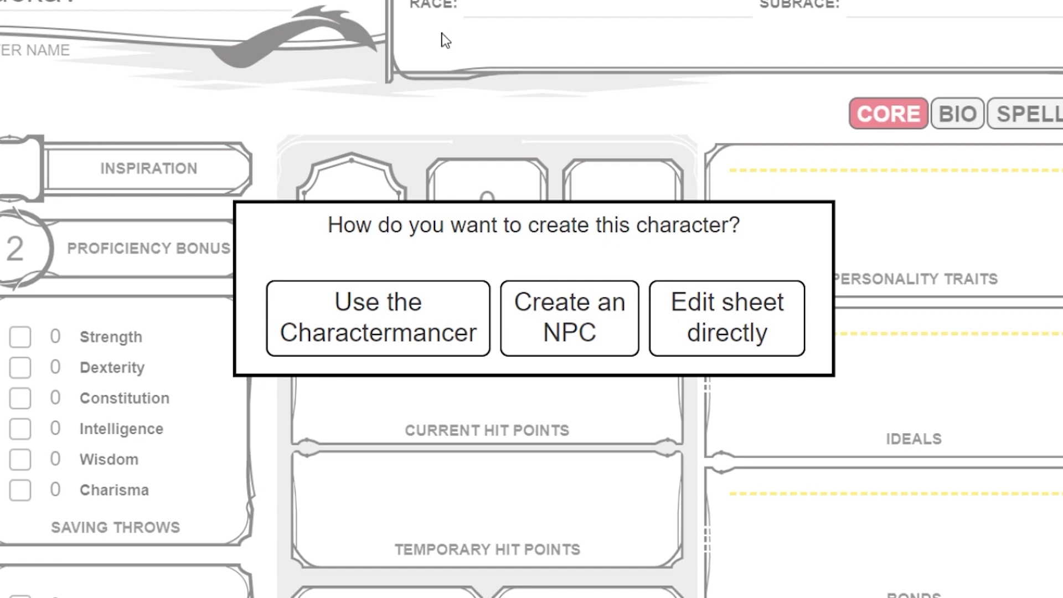
{"action": "left_click", "coordinate": [569, 327]}
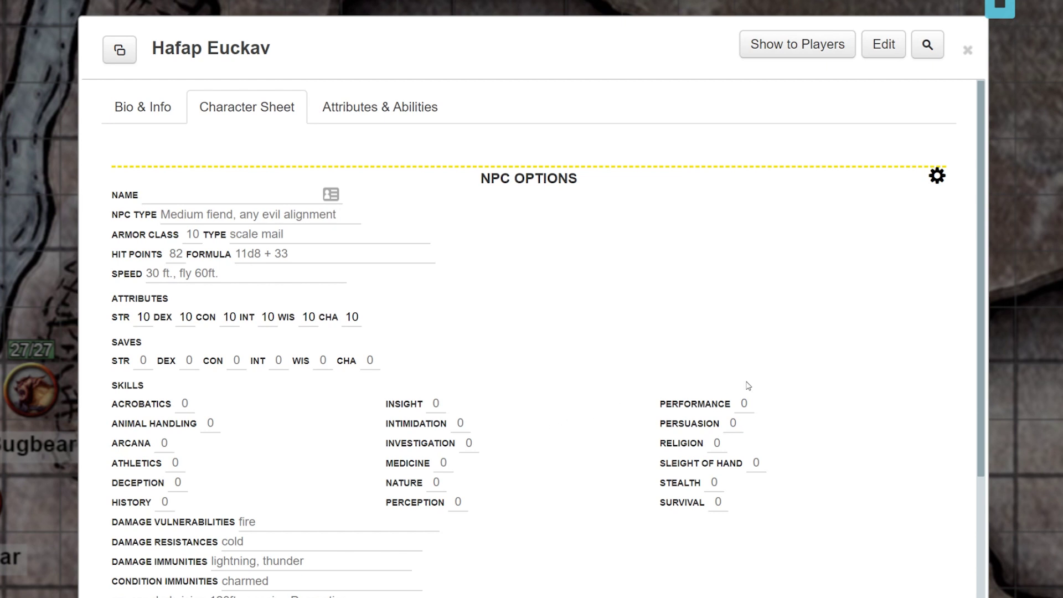
{"action": "left_click", "coordinate": [937, 176]}
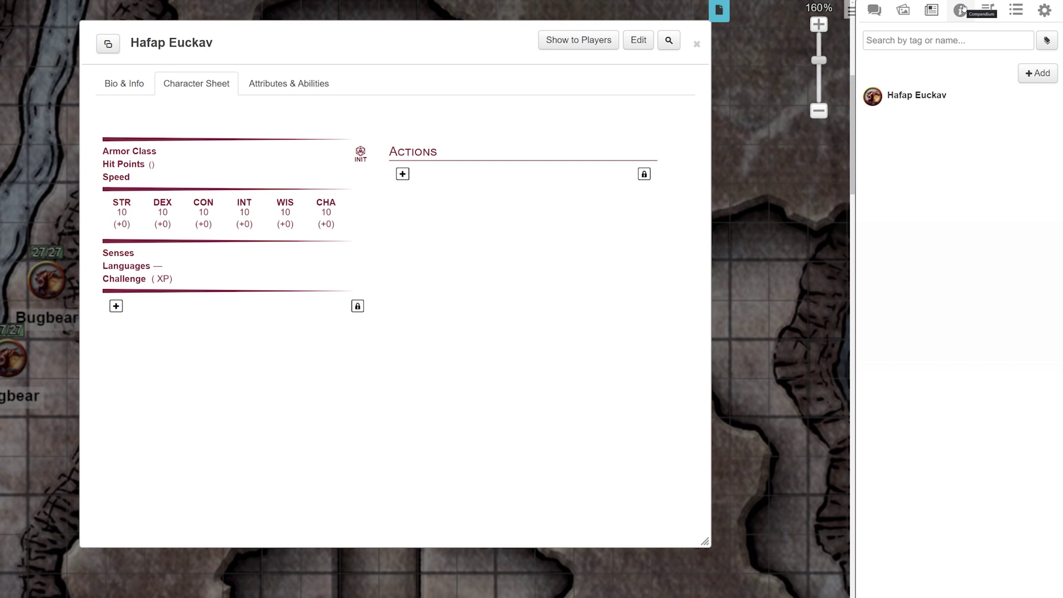
Step: Search the compendium for 'bugbear' and drag the Bugbear monster onto the NPC sheet
{"action": "left_click", "coordinate": [961, 9]}
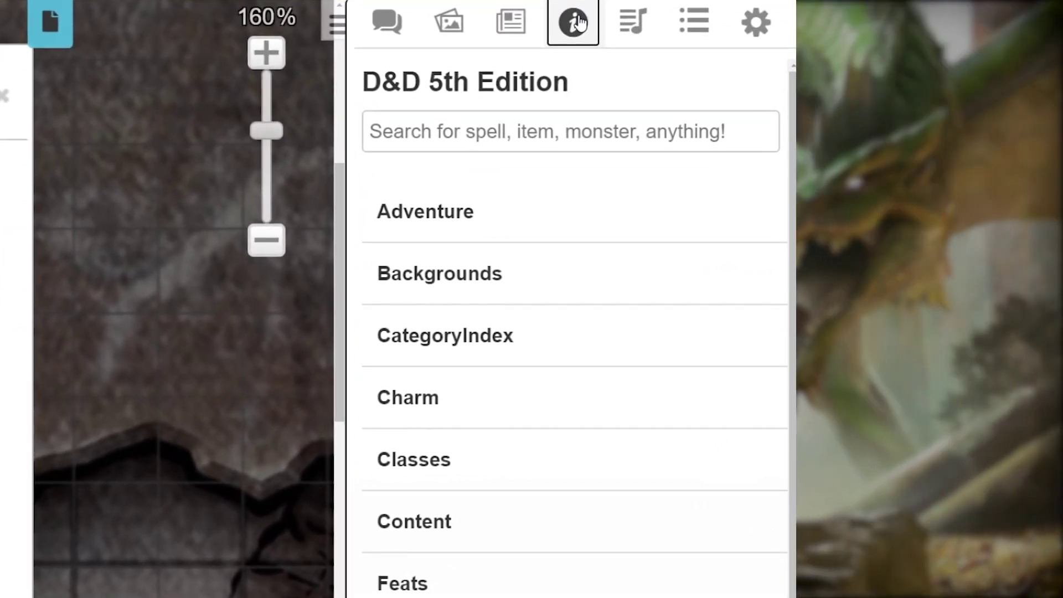
{"action": "left_click", "coordinate": [570, 135]}
{"action": "type", "text": "bu"}
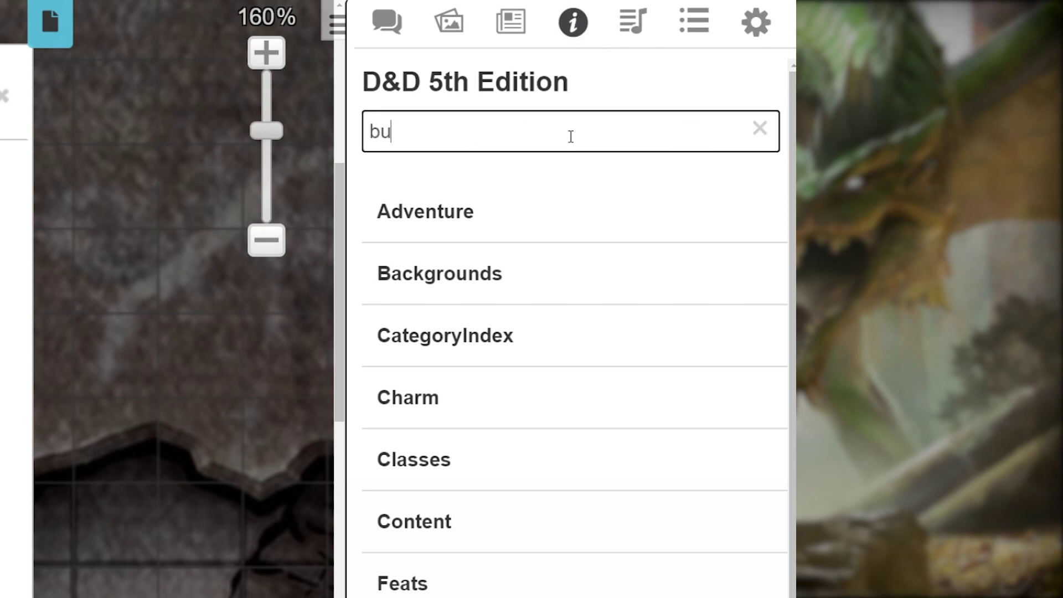
{"action": "type", "text": "gbear"}
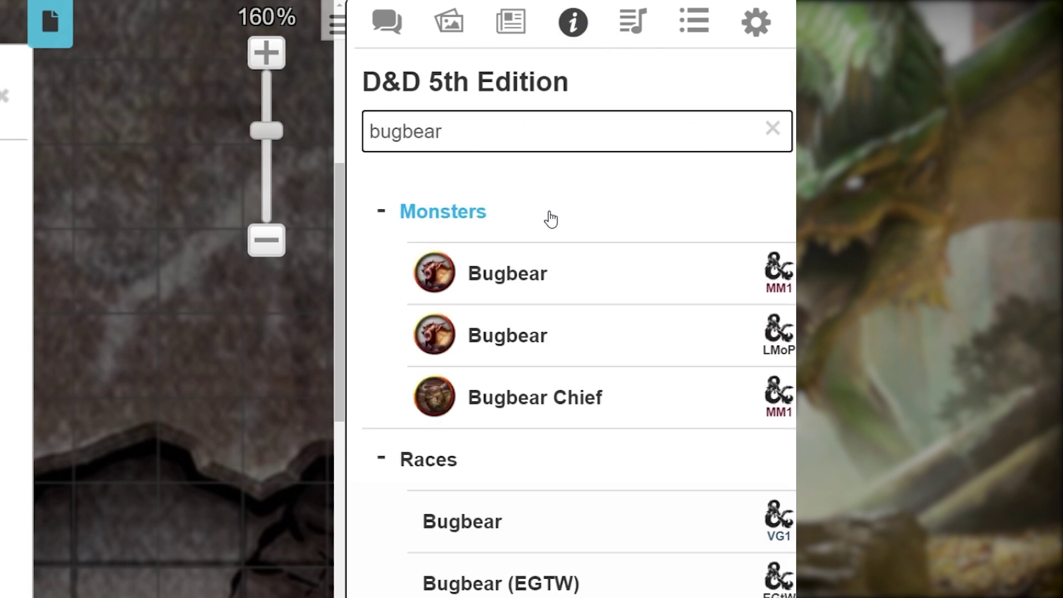
{"action": "left_click", "coordinate": [395, 276]}
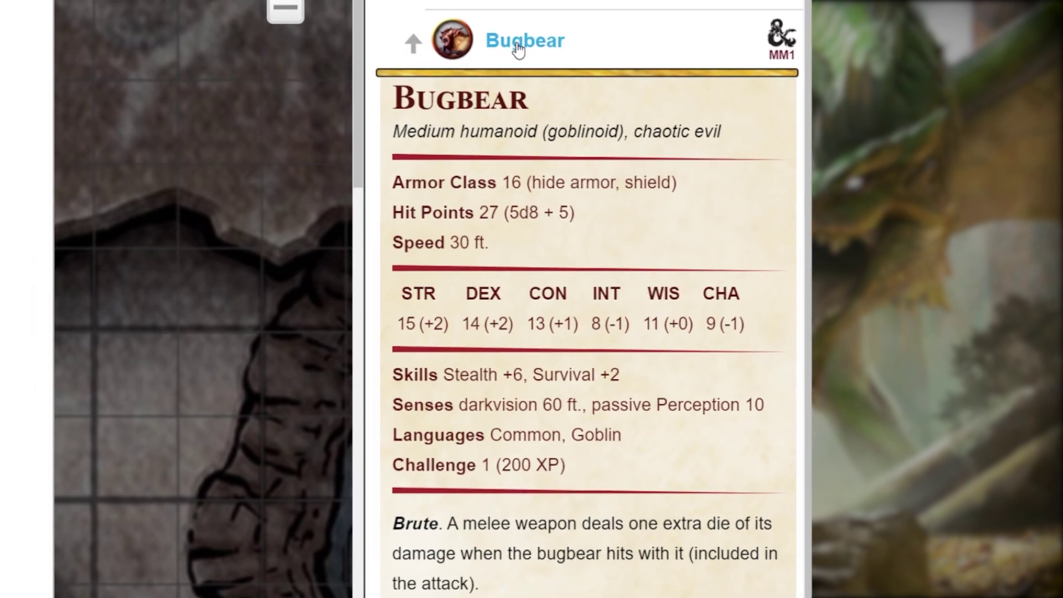
{"action": "left_click_drag", "start_coordinate": [507, 40], "coordinate": [639, 150]}
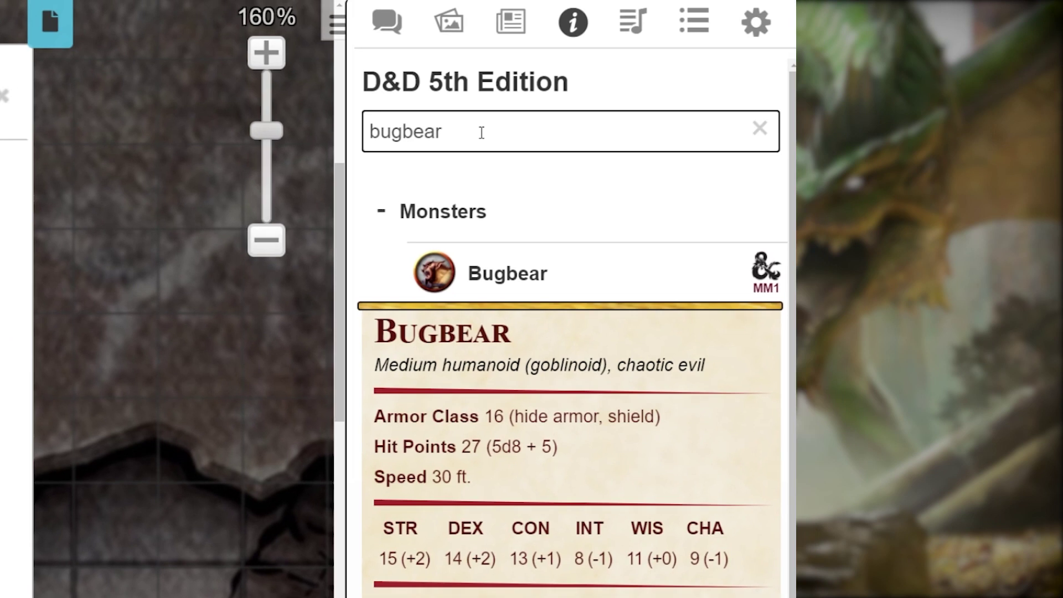
Step: Search the compendium for 'dart' and add Vicious Dart to the Bugbear's actions
{"action": "double_click", "coordinate": [482, 133]}
{"action": "type", "text": "dart"}
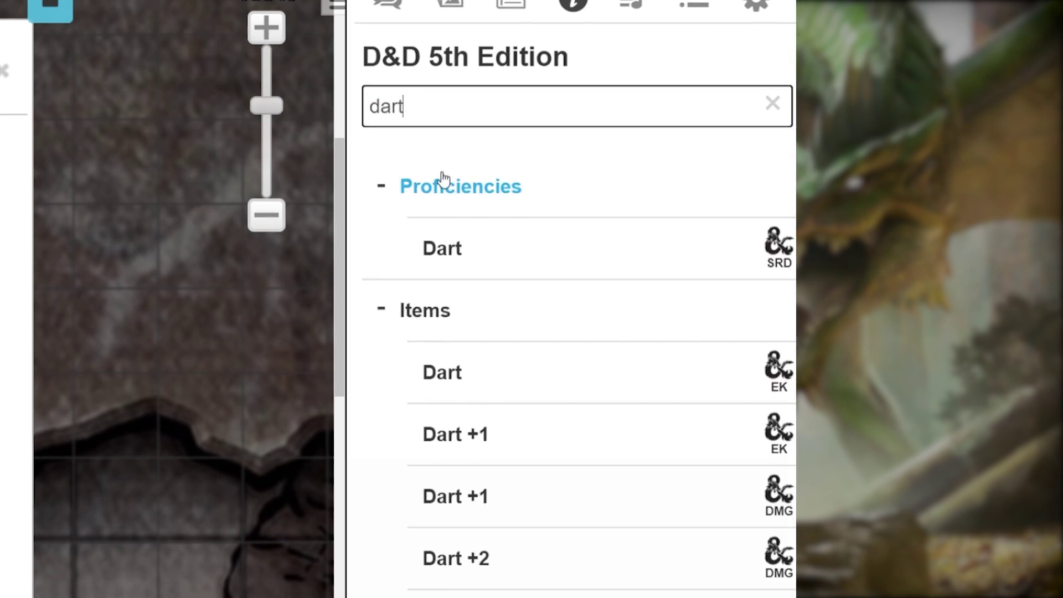
{"action": "left_click", "coordinate": [391, 58]}
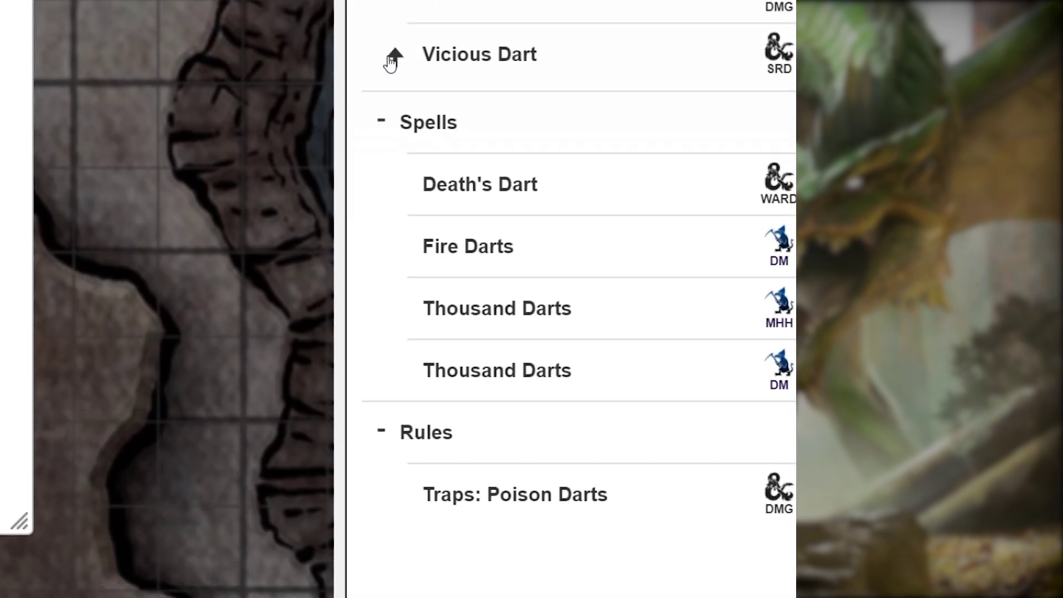
{"action": "left_click_drag", "start_coordinate": [500, 64], "coordinate": [679, 301]}
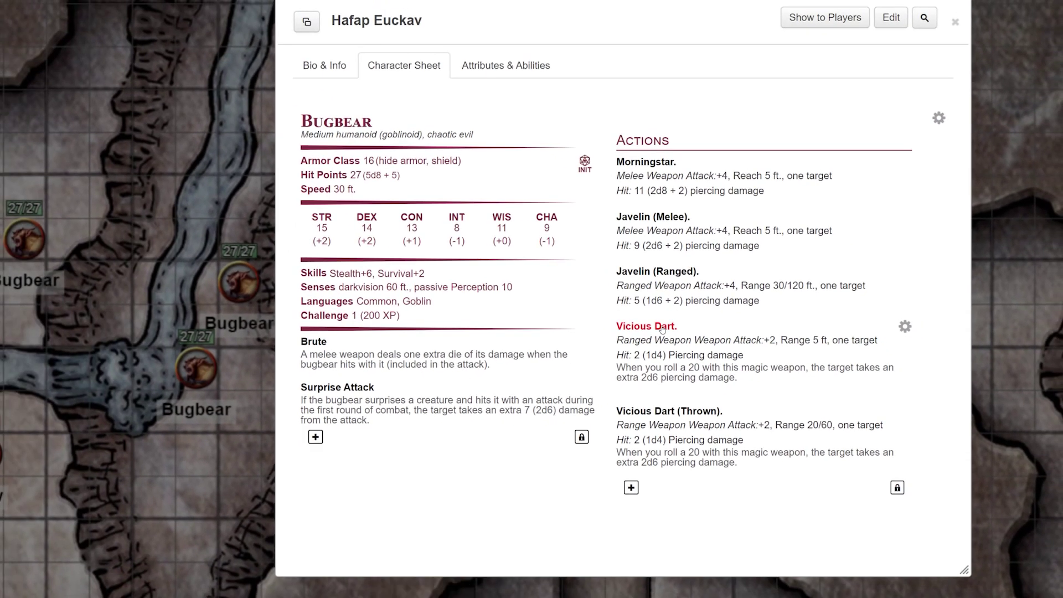
Step: Roll the Vicious Dart attack, then bring the Charactermancer to the race list
{"action": "left_click", "coordinate": [662, 329]}
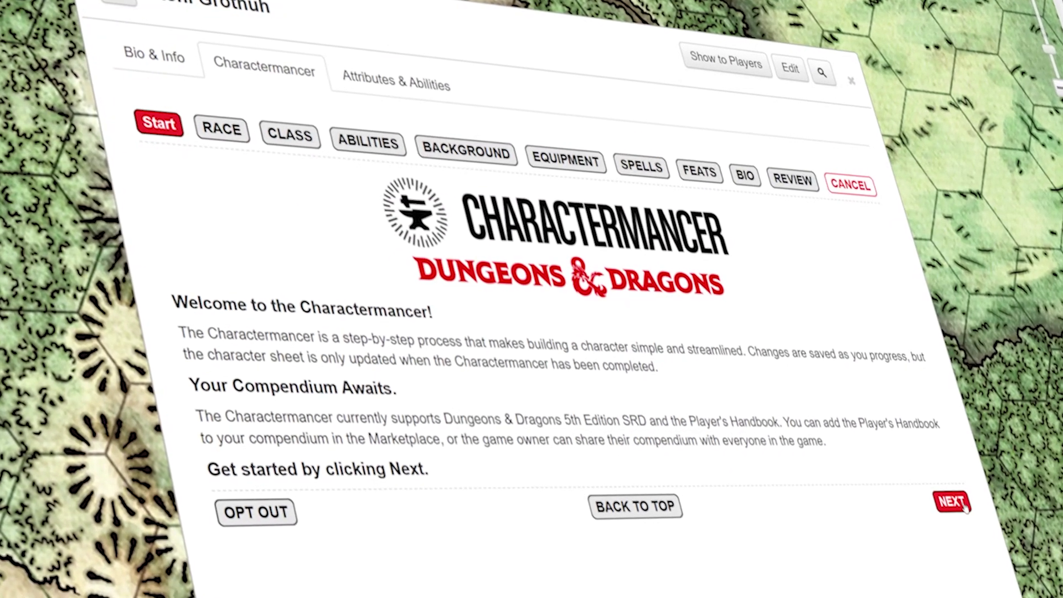
{"action": "left_click", "coordinate": [937, 504]}
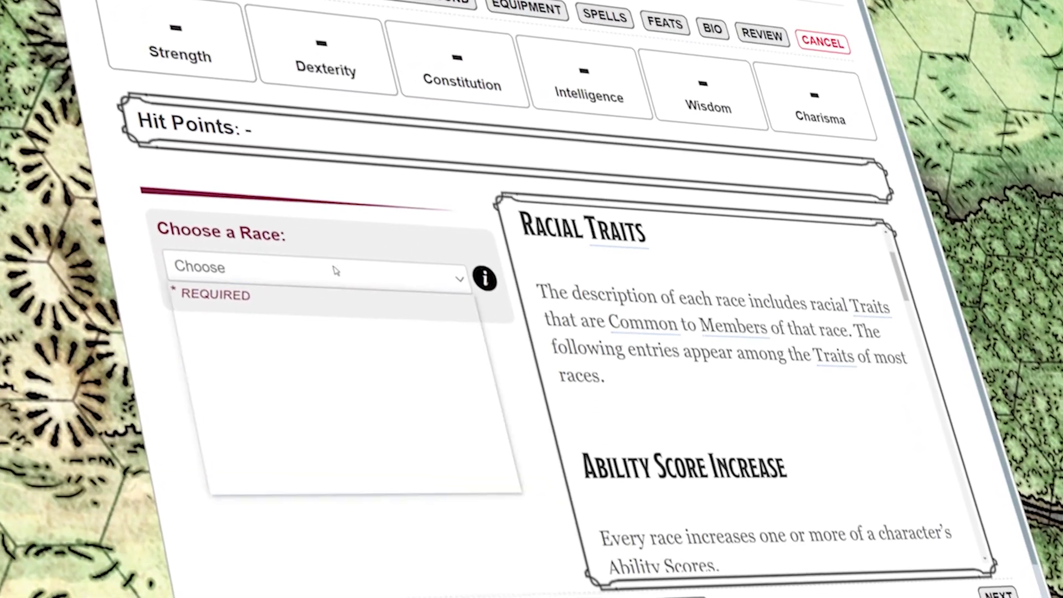
{"action": "left_click", "coordinate": [332, 273]}
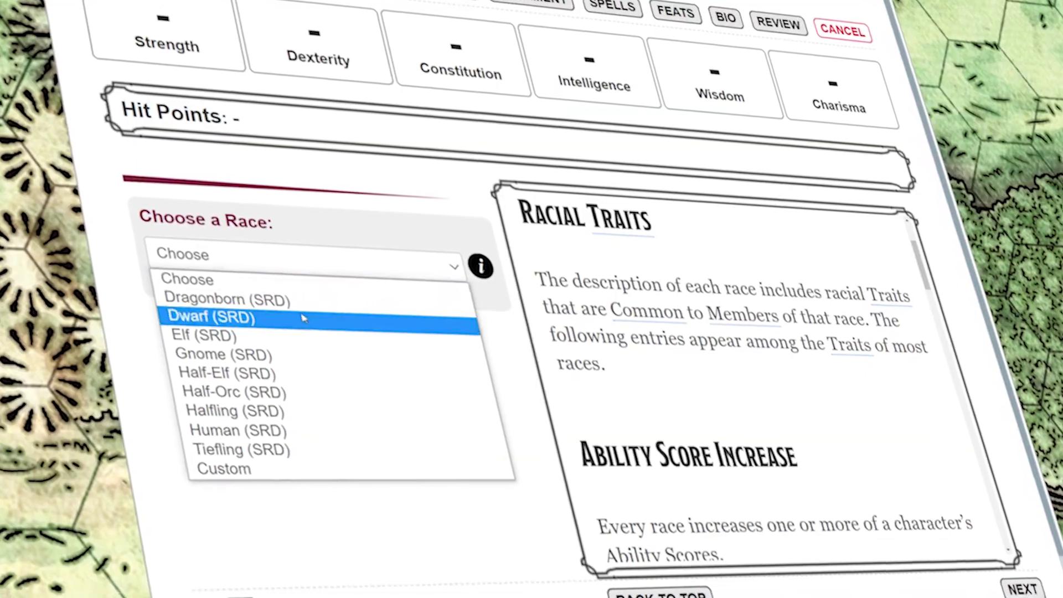